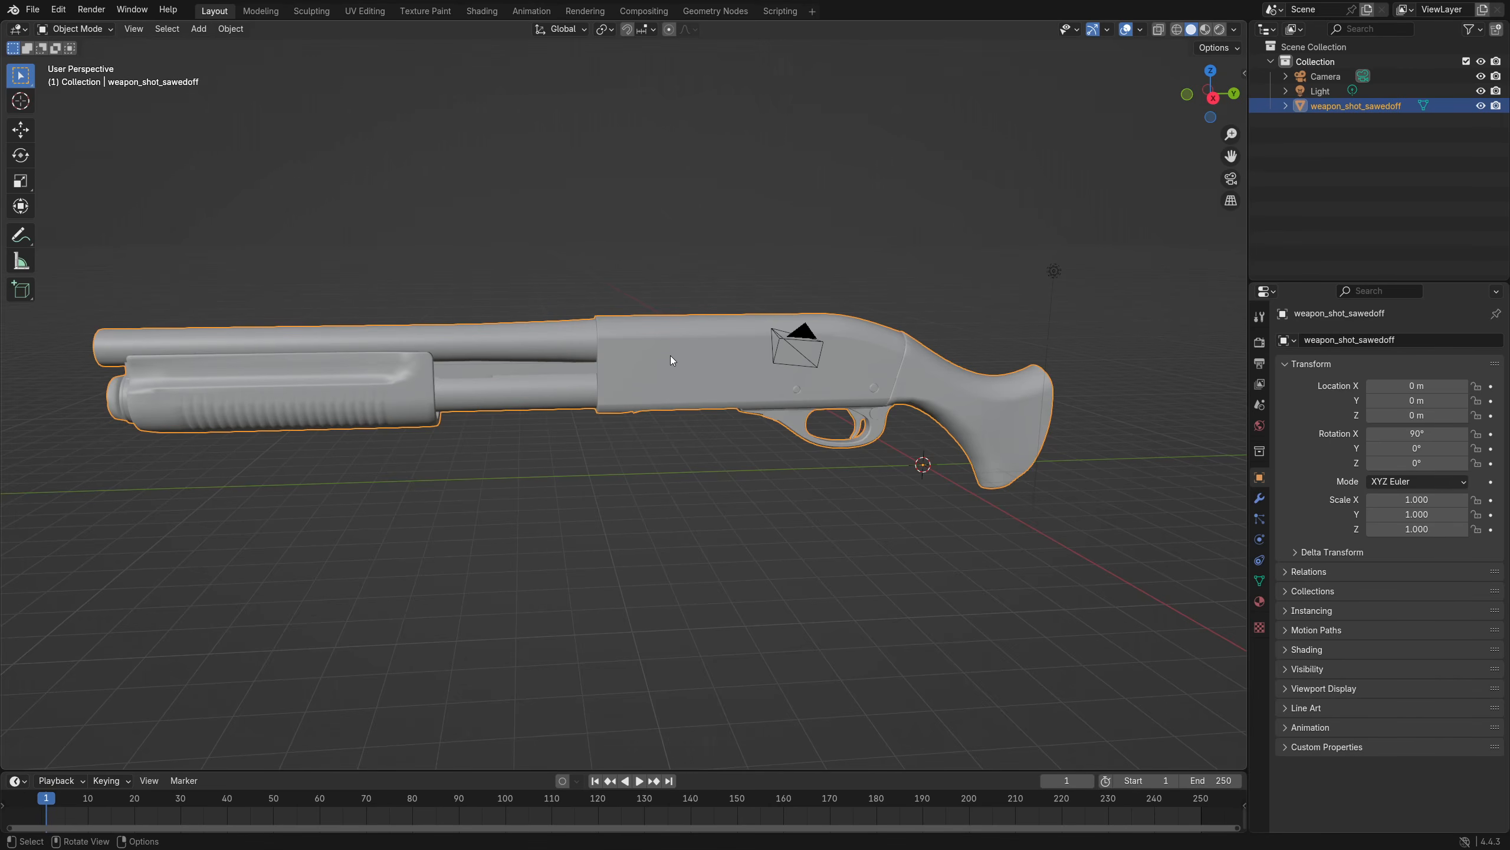
Select the shotgun receiver's linked faces in UV Editing and examine where their UV island lies.
click(365, 10)
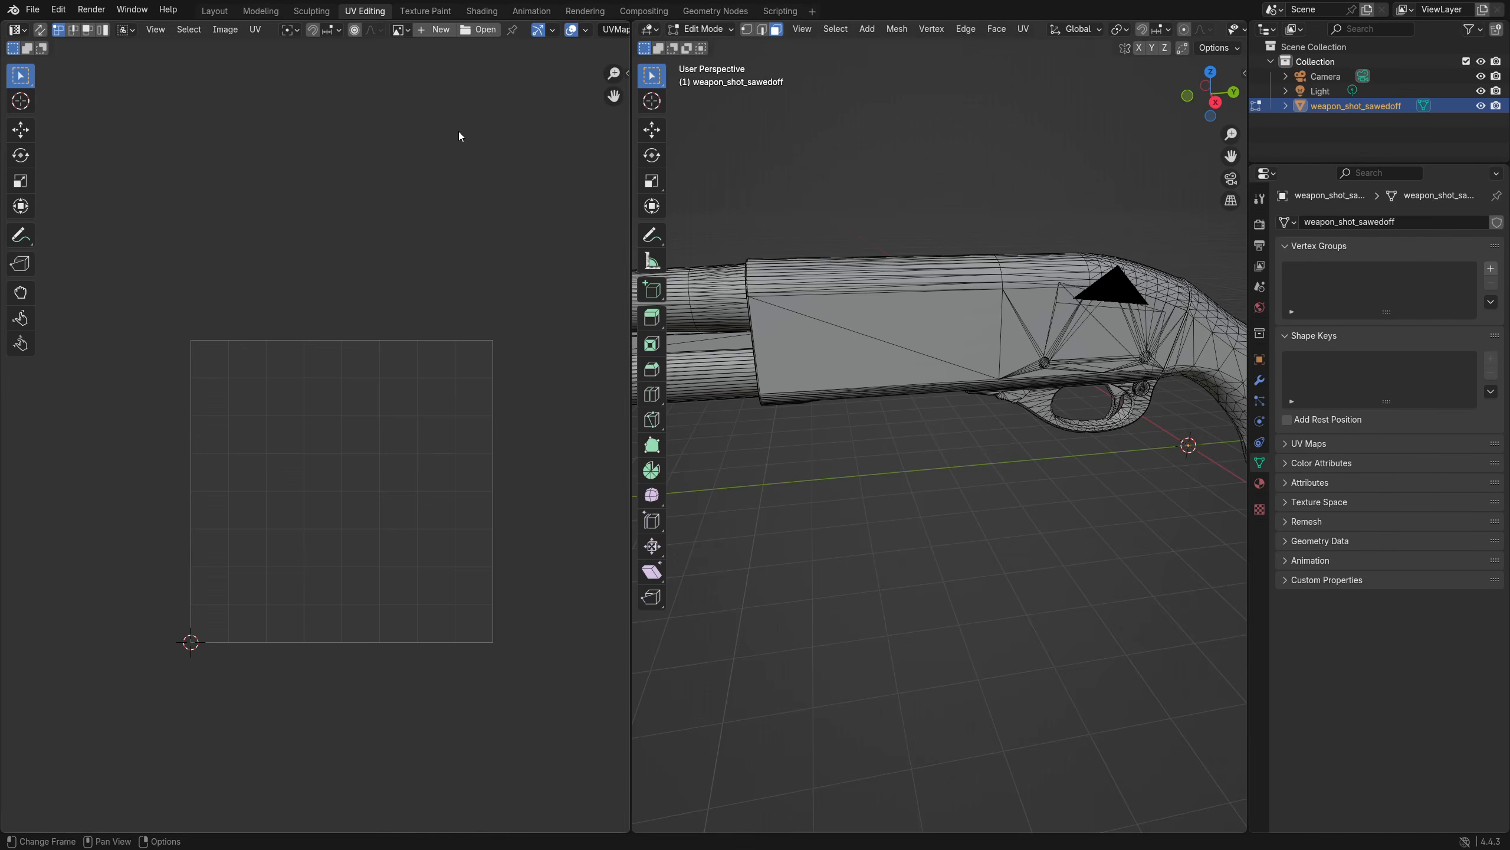
key(l)
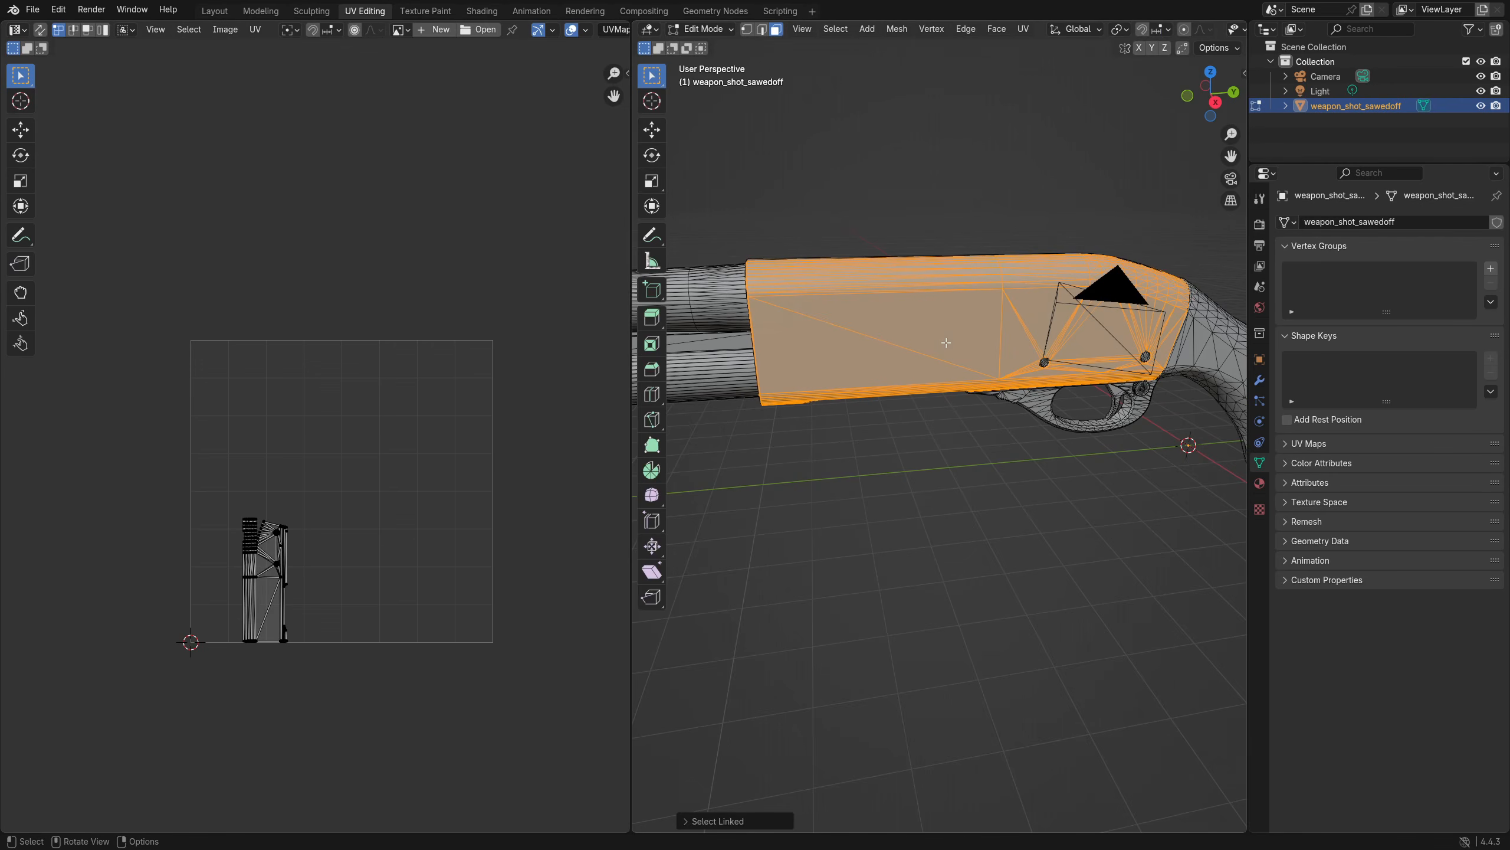
scroll(189, 726, up, 5)
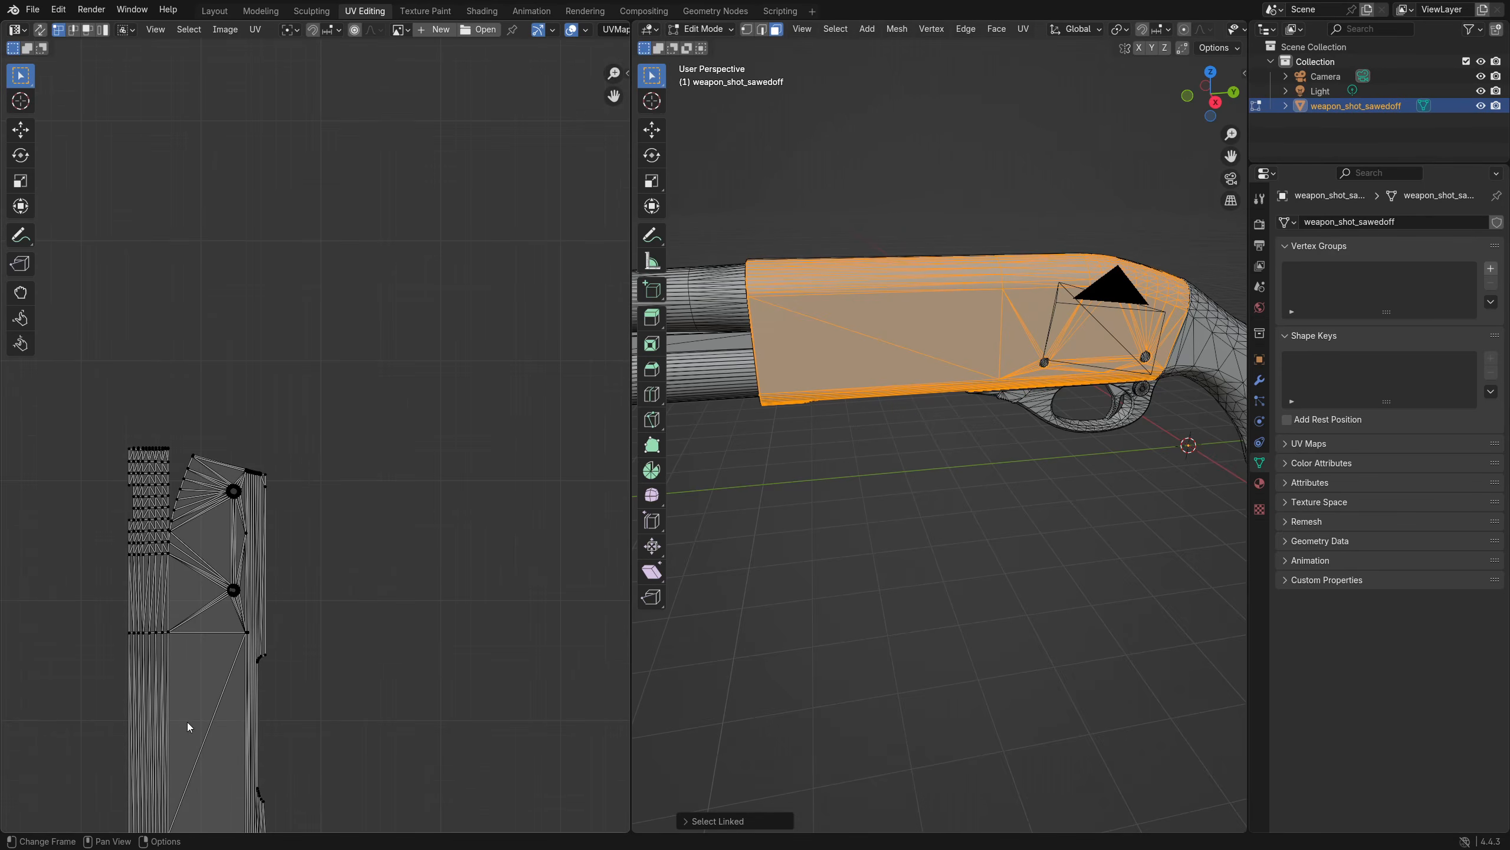
scroll(190, 726, down, 6)
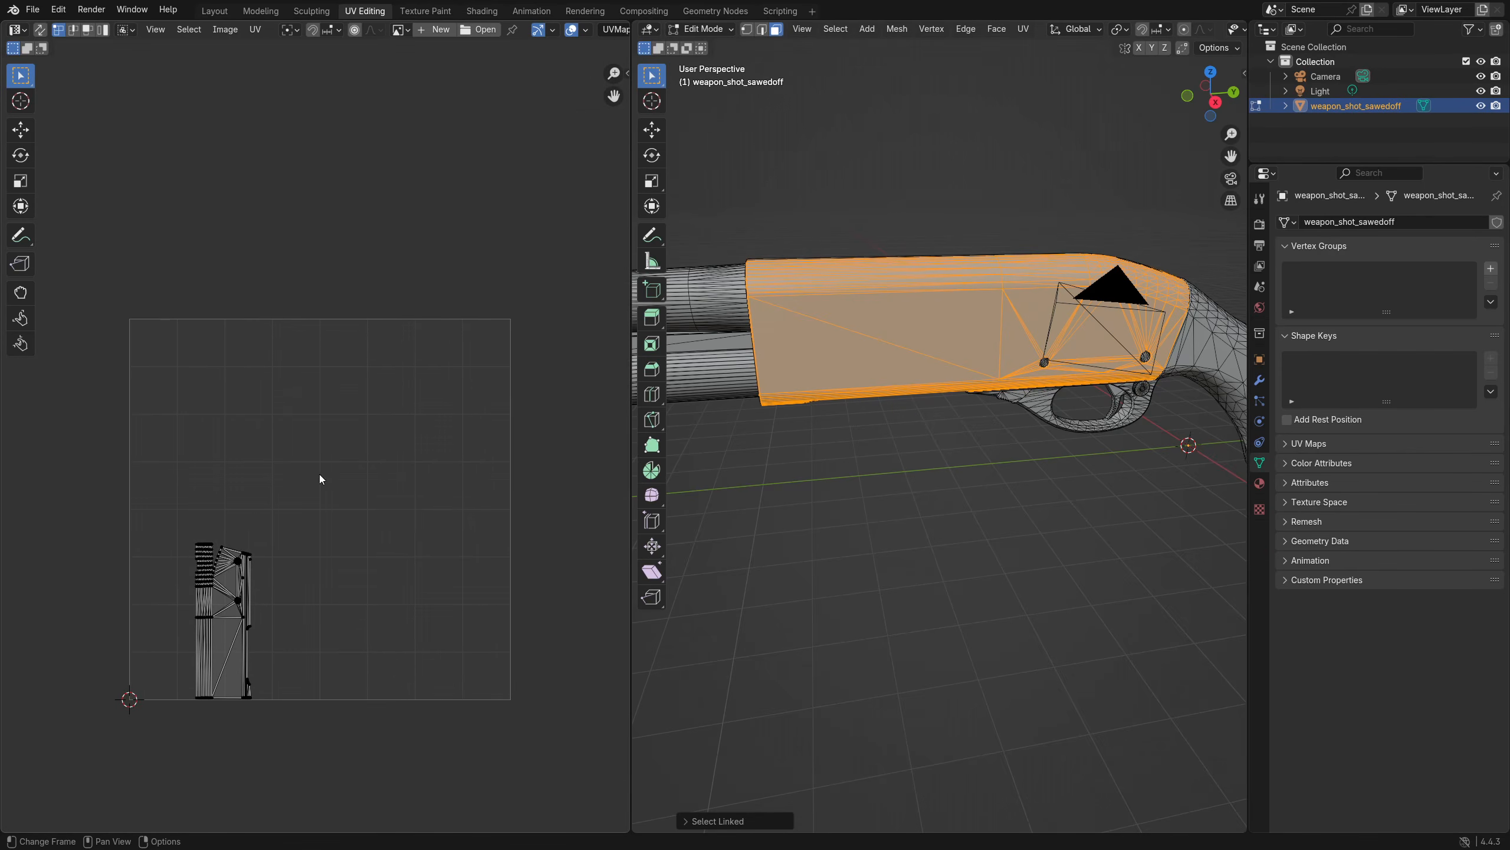
Add a white 4096 × 4096 px Base Color paint texture and dab a black dot on the receiver's side in Texture Paint.
click(430, 12)
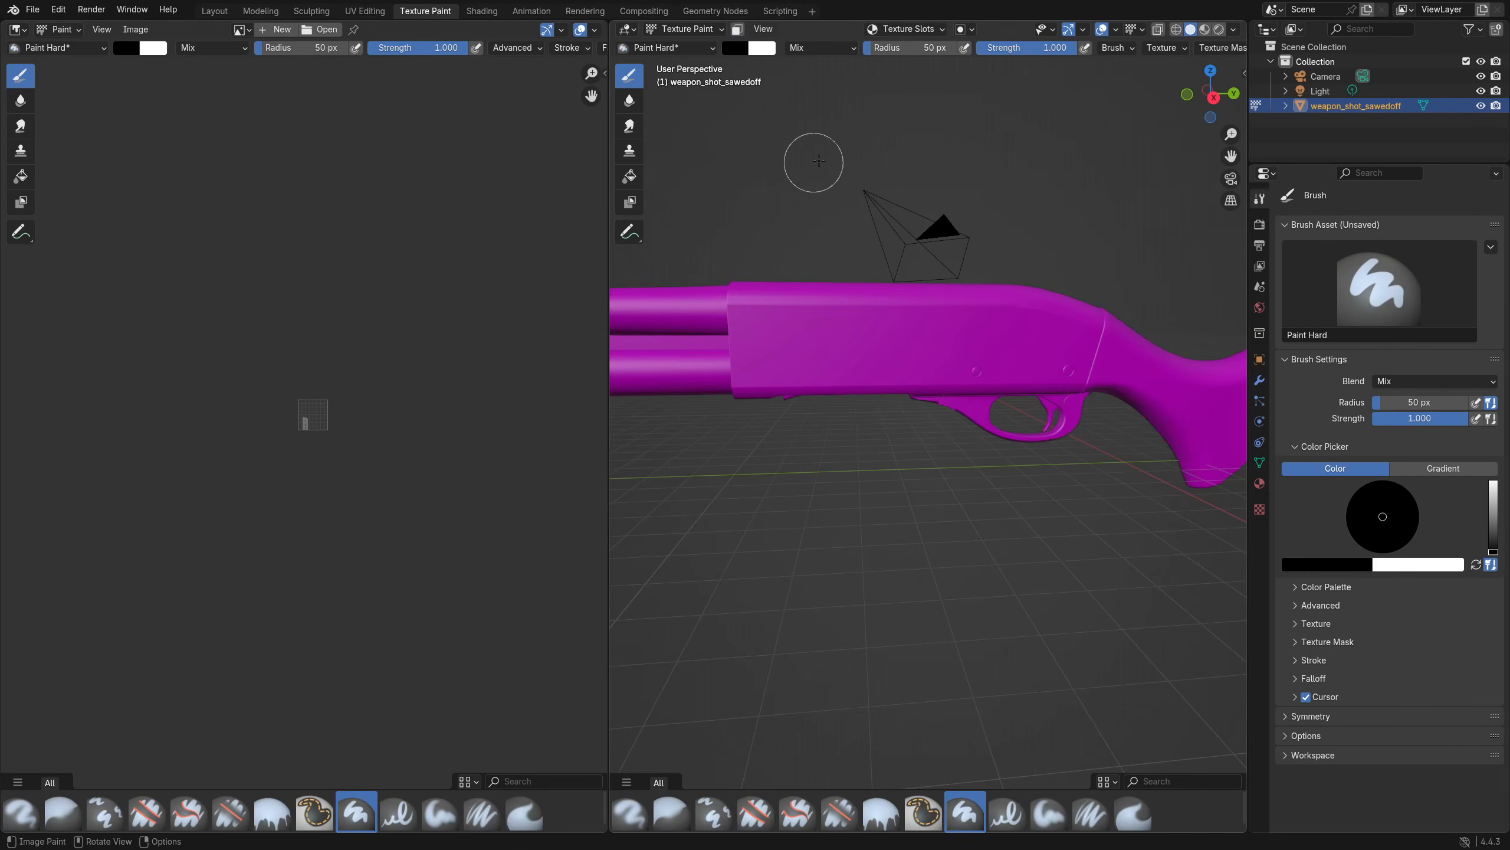
click(928, 30)
click(973, 86)
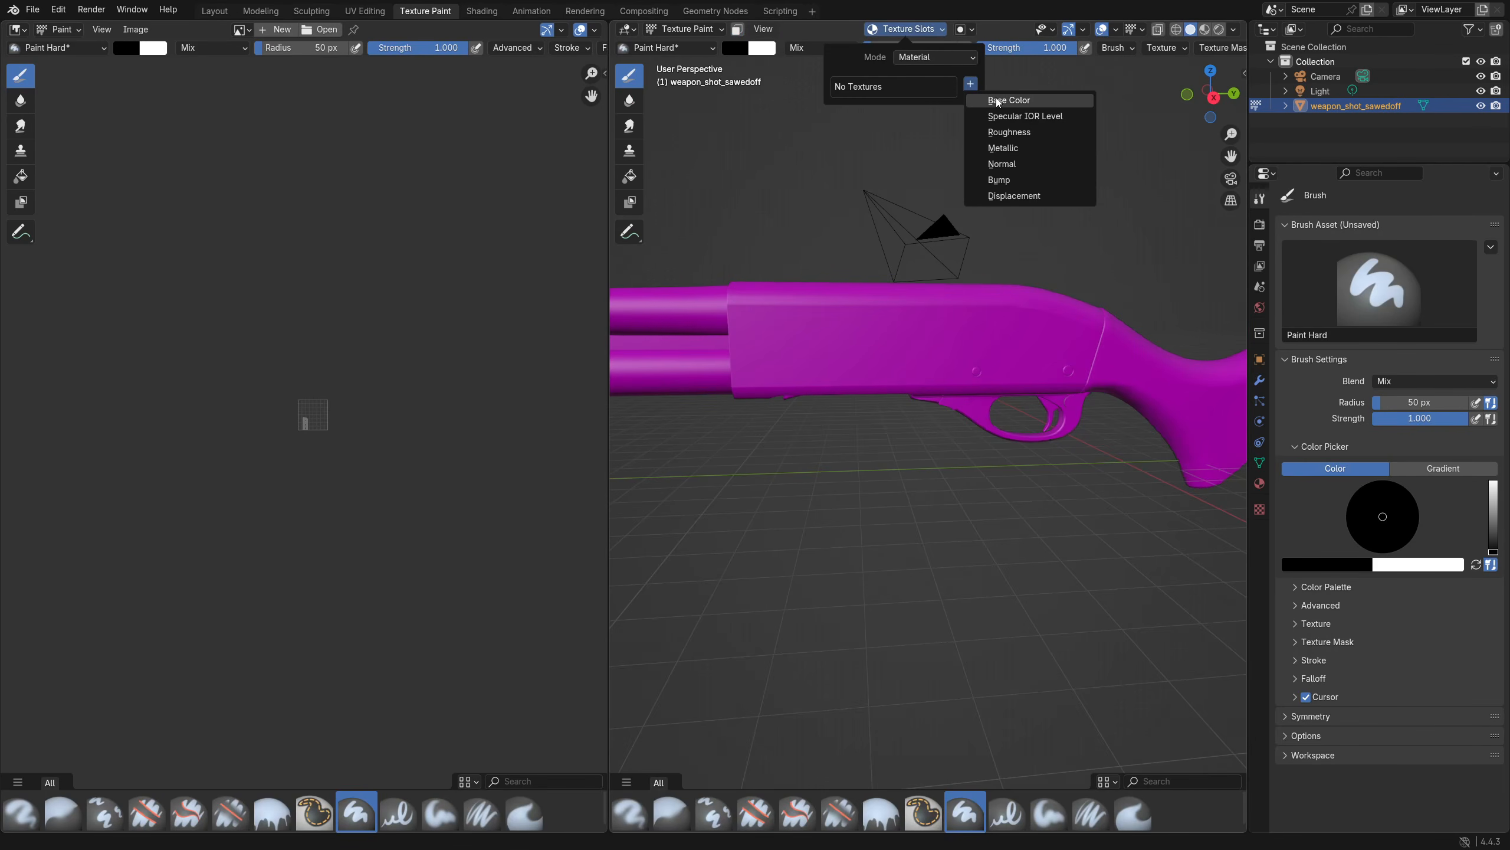
click(999, 101)
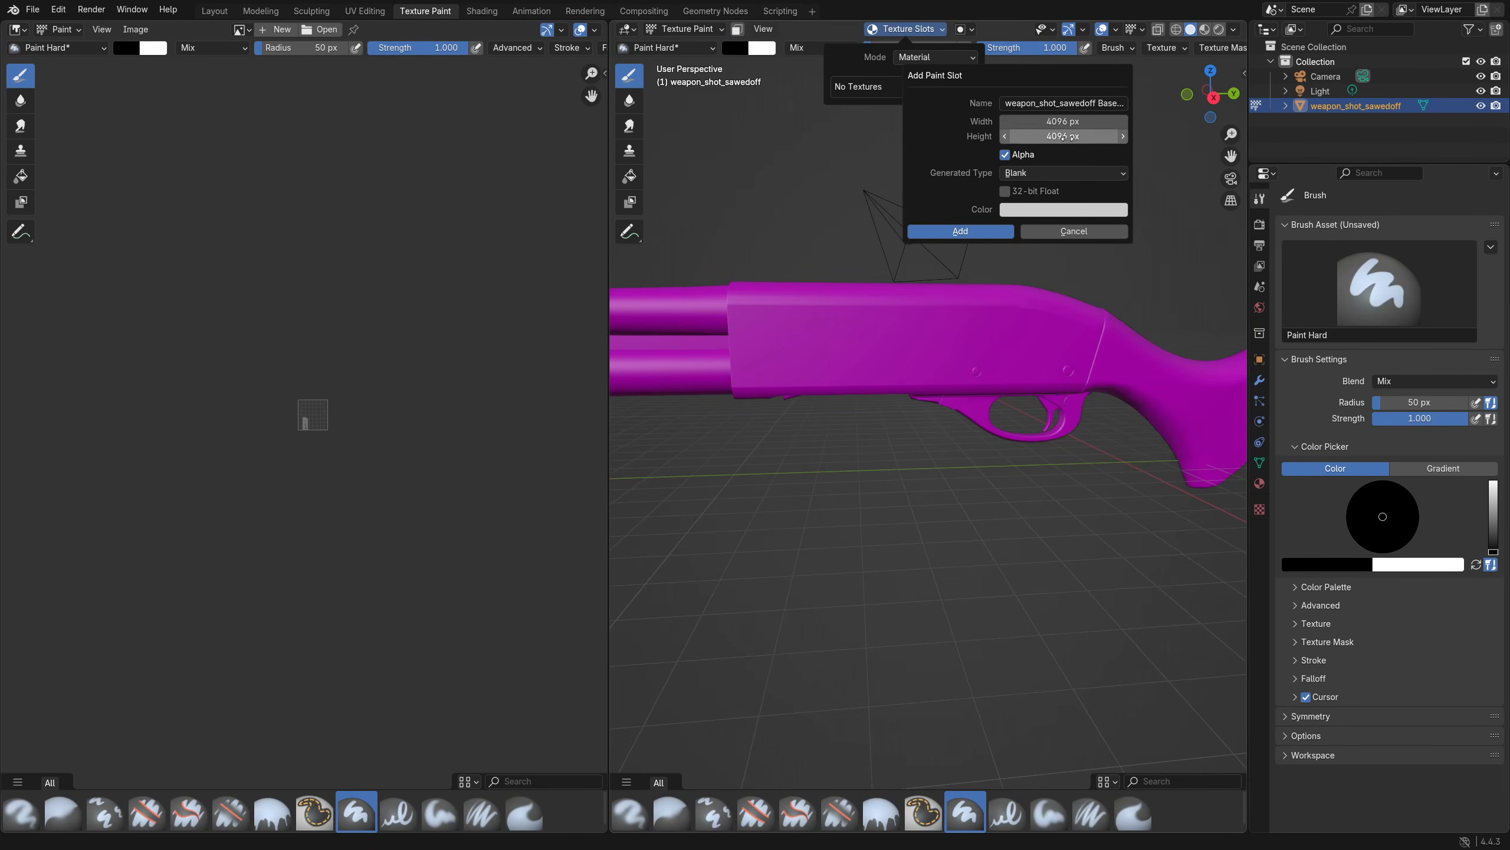
click(1041, 211)
drag(1139, 245, 1137, 218)
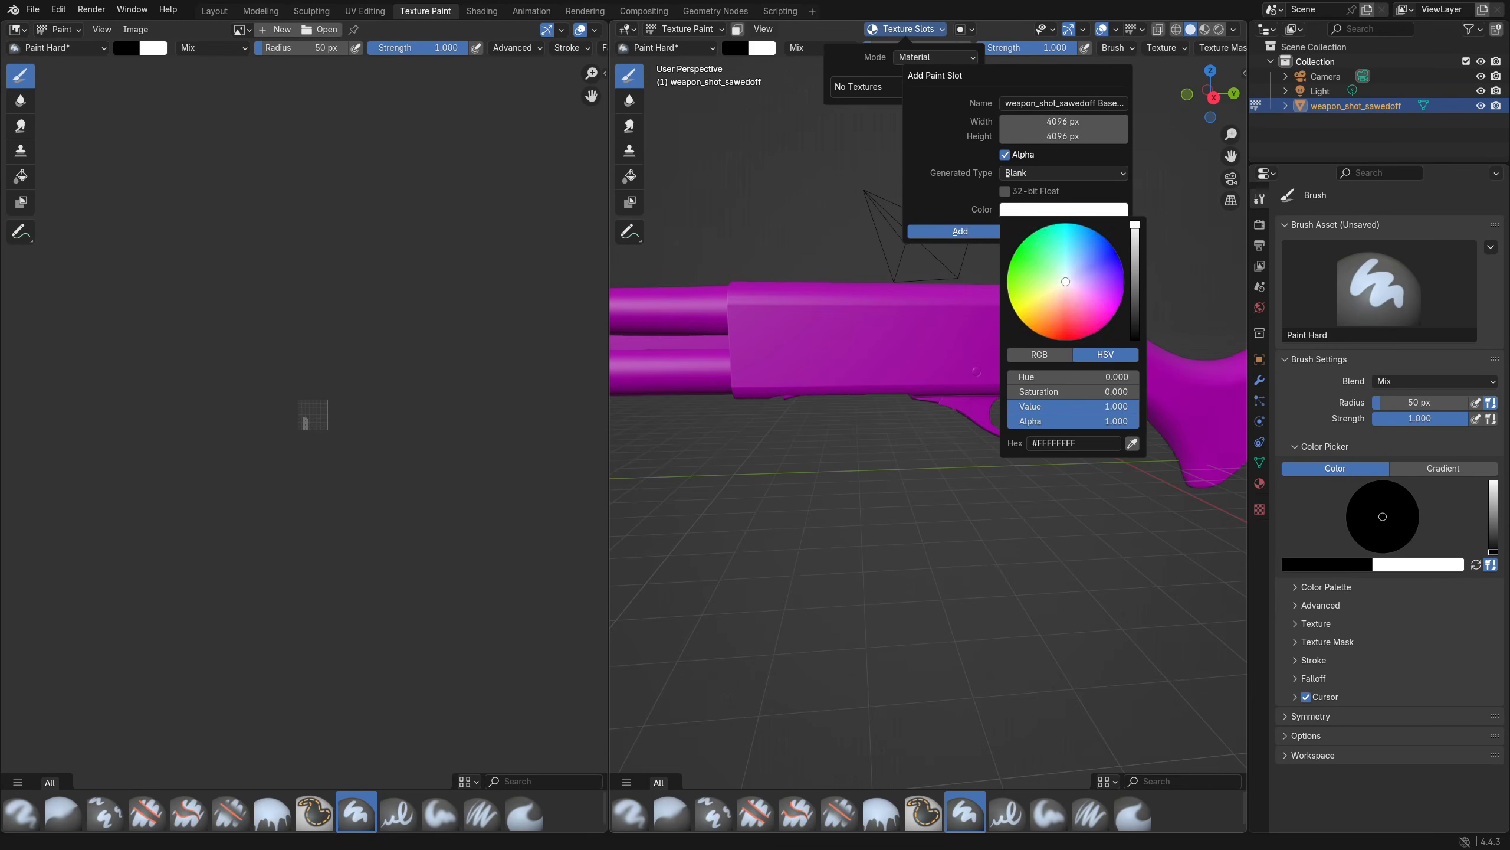
click(975, 231)
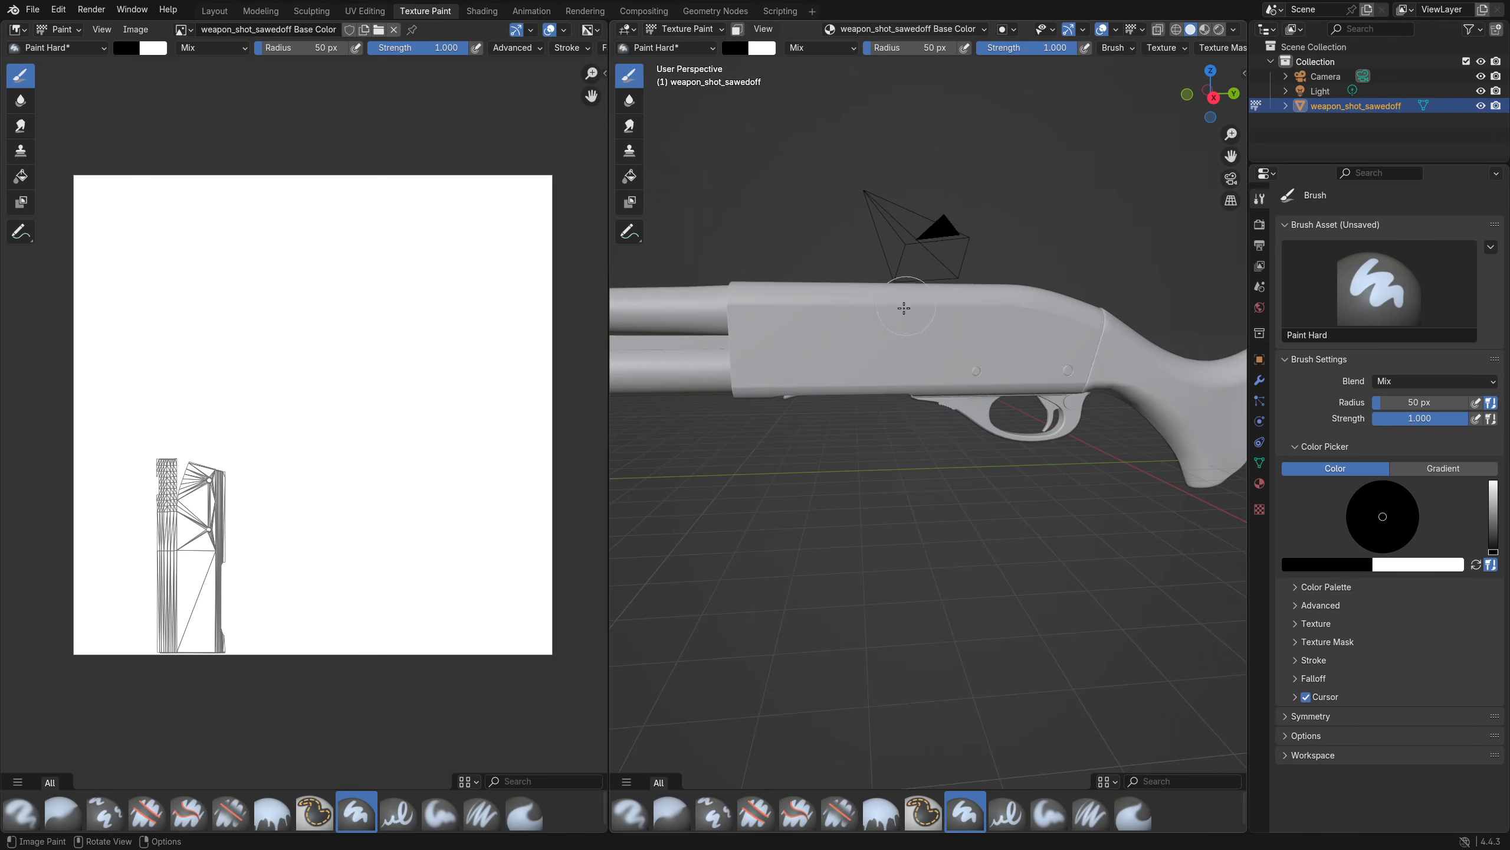
click(824, 342)
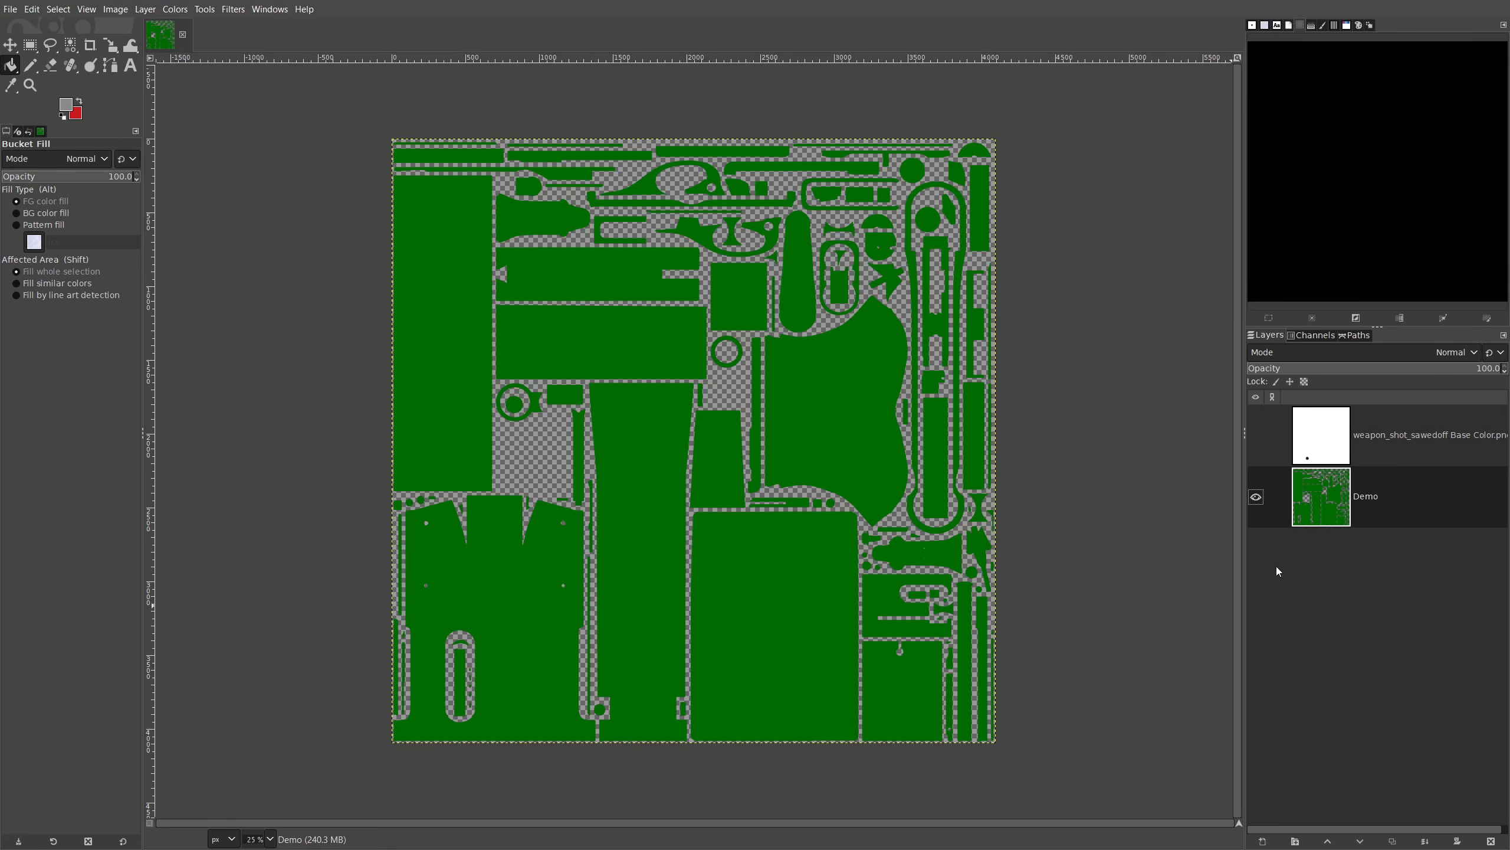
Switch to GIMP and add a layer mask initialized to white (full opacity) to the Demo layer.
right_click(1333, 516)
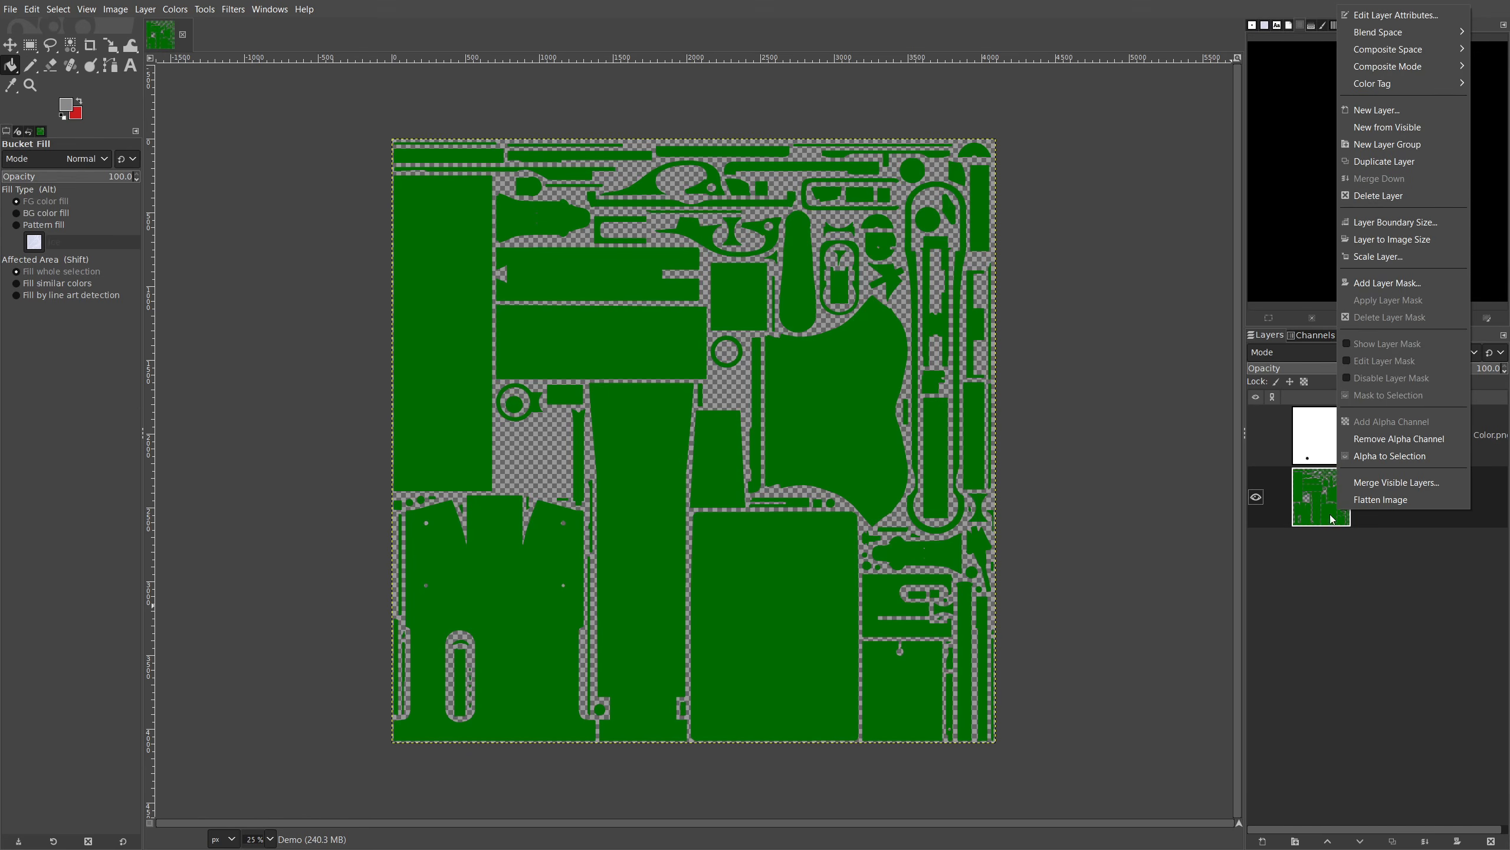
click(1409, 286)
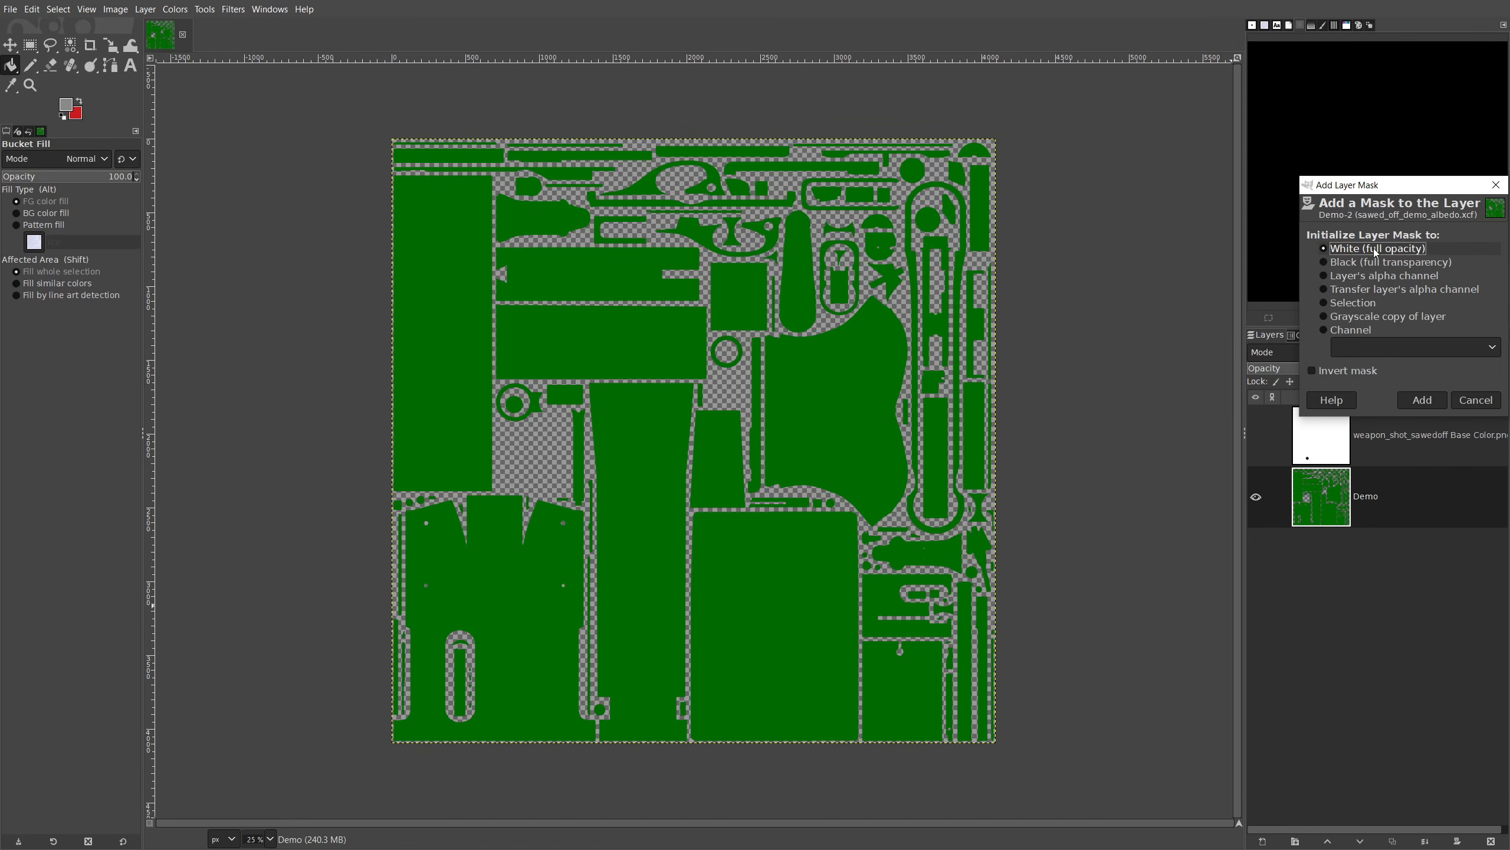
click(1421, 398)
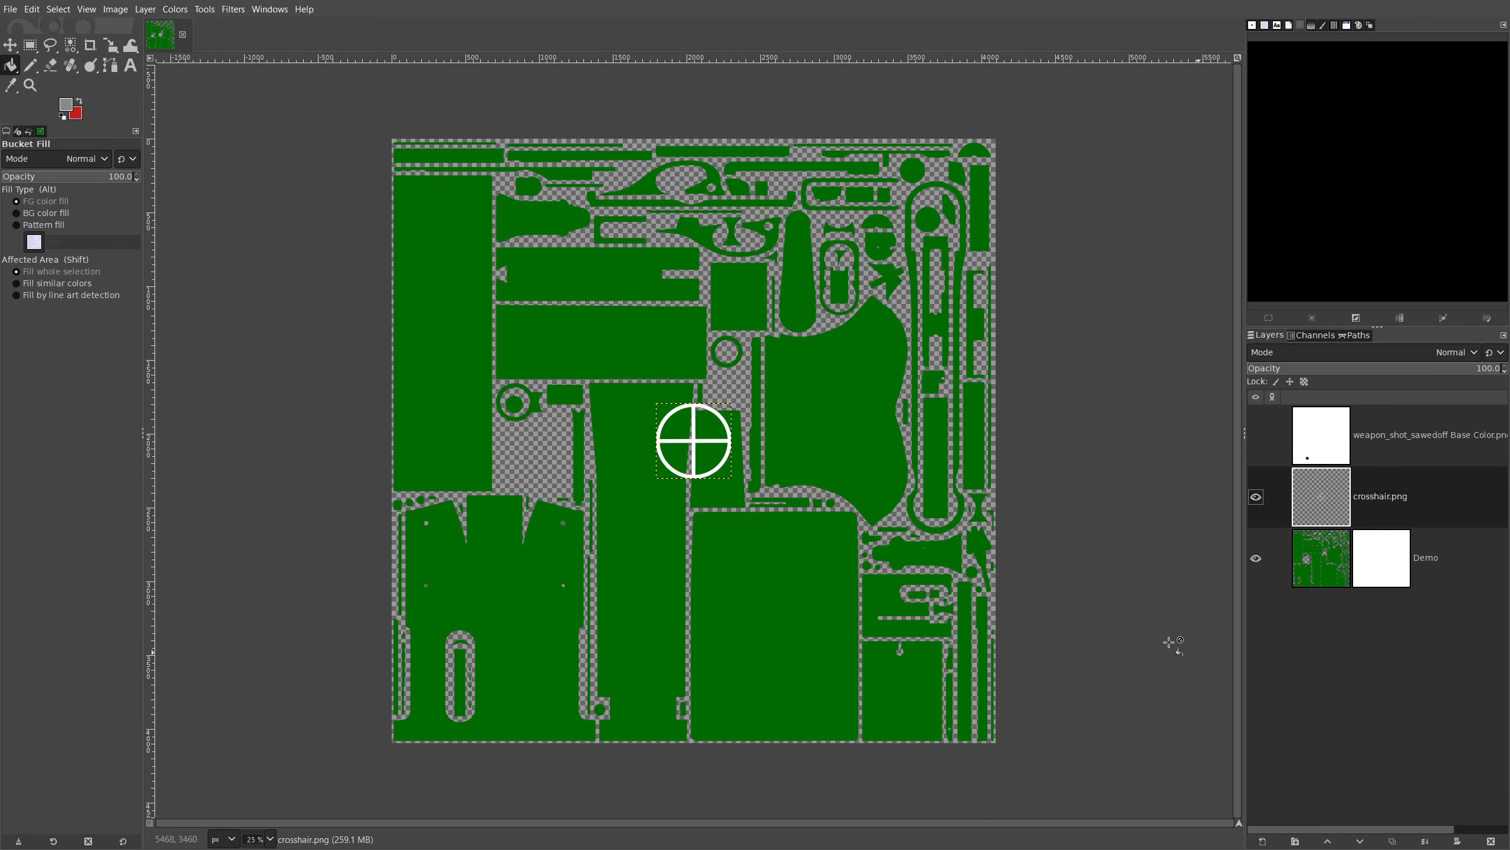
Show the weapon_shot_sawedoff Base Color layer and move the crosshair.png layer above it.
click(110, 46)
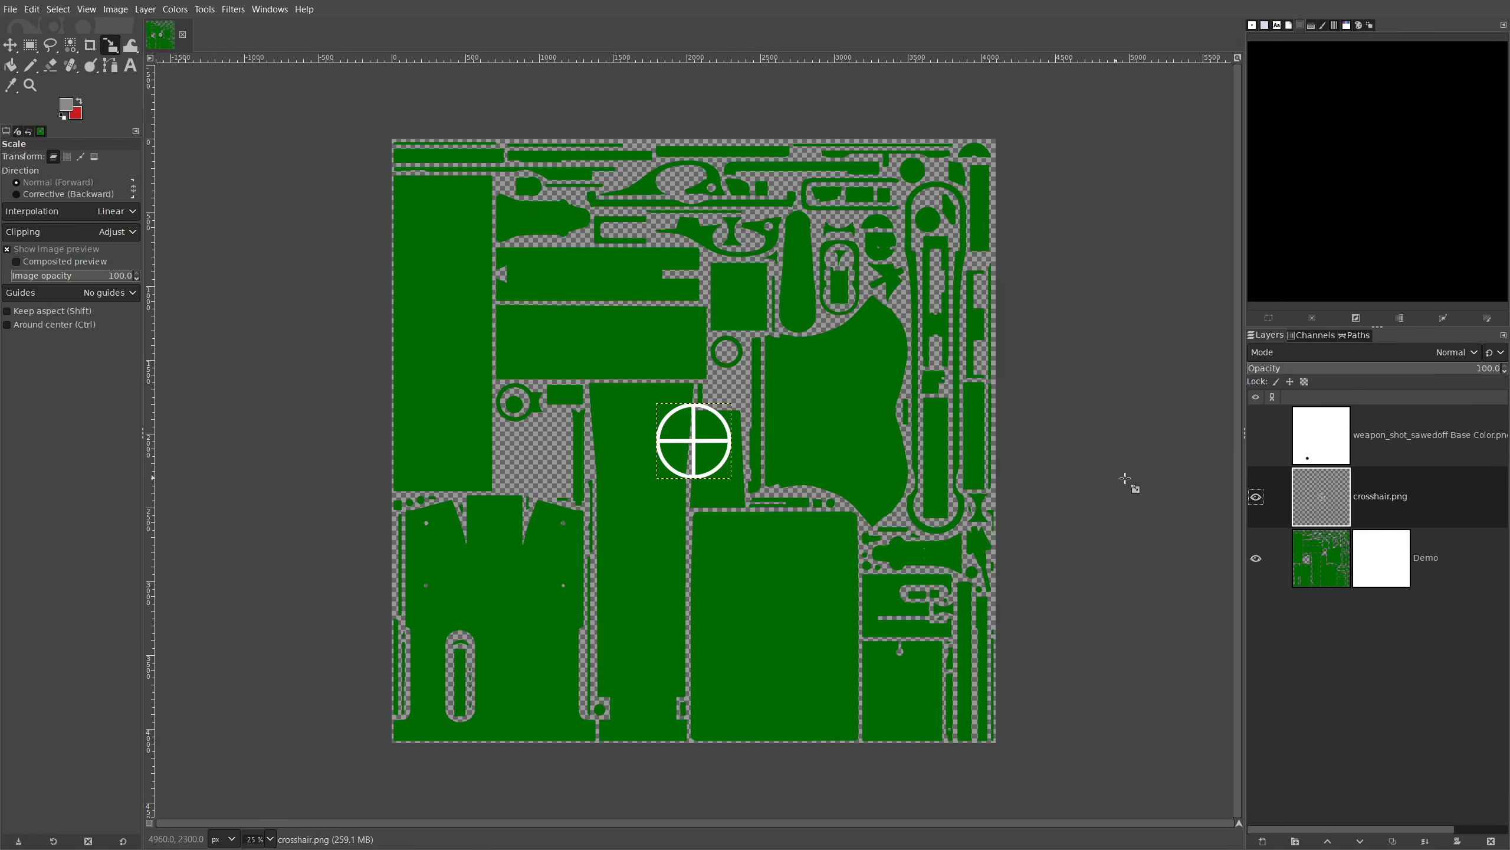
click(1257, 435)
drag(1321, 501, 1321, 425)
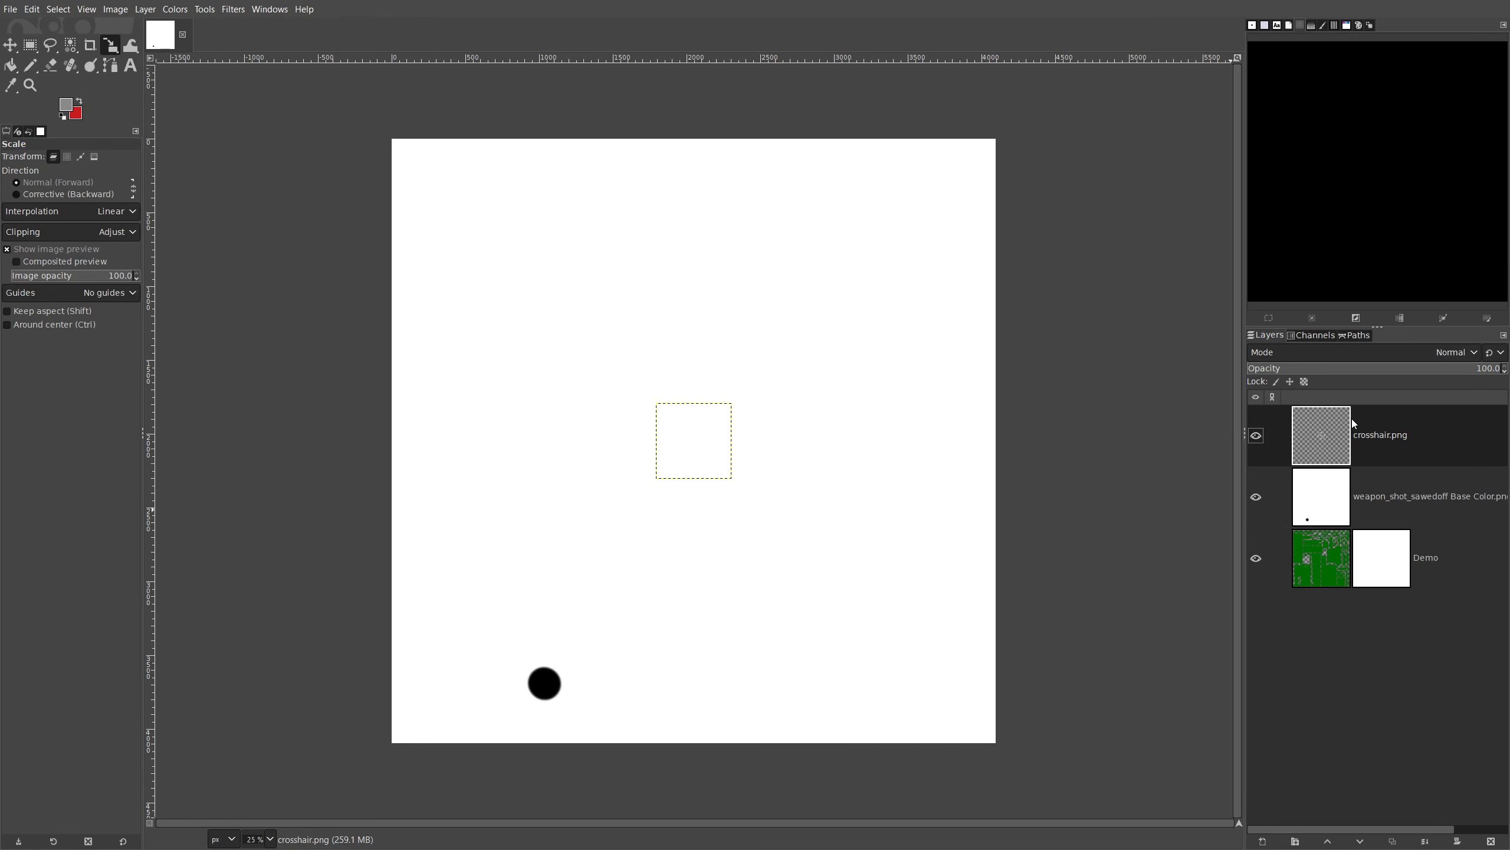
Move the crosshair over the black dot and scale it to 226 × 226 px, then hide the Base Color layer.
click(704, 448)
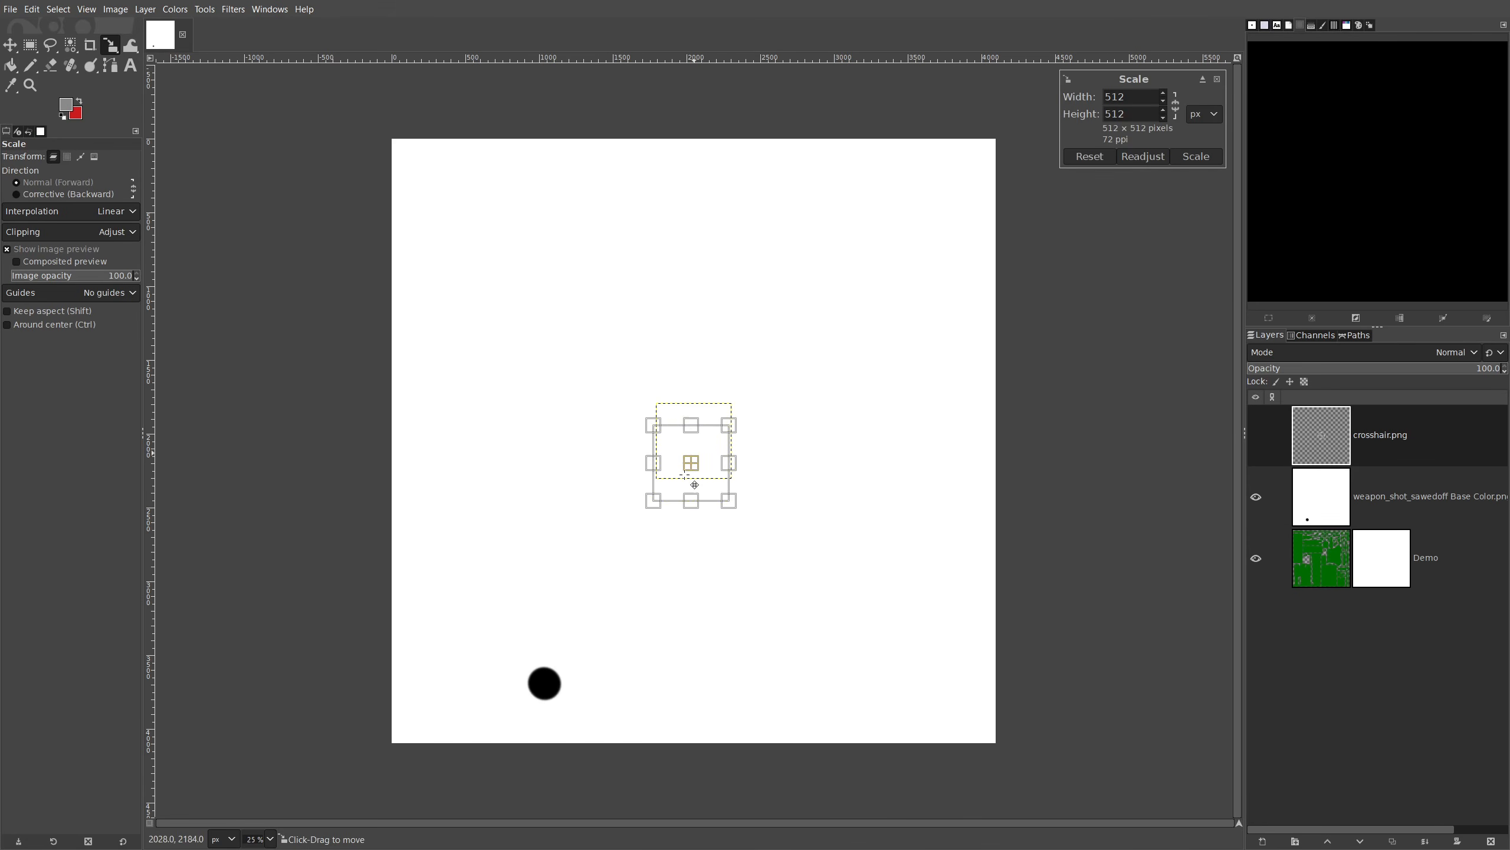
drag(704, 449, 539, 678)
scroll(551, 695, up, 2)
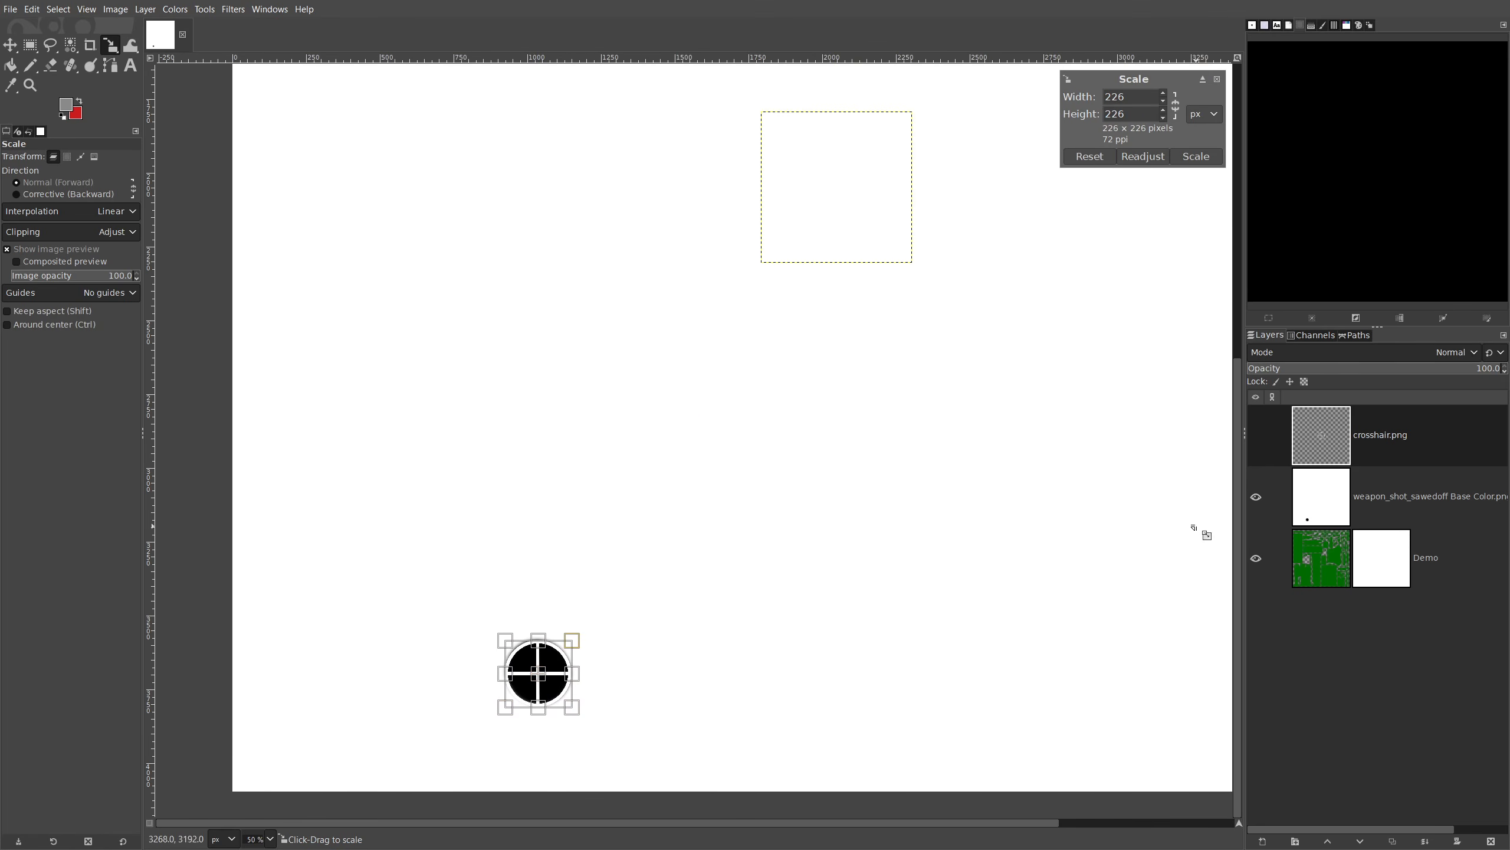
click(1196, 156)
click(1256, 497)
scroll(885, 408, down, 2)
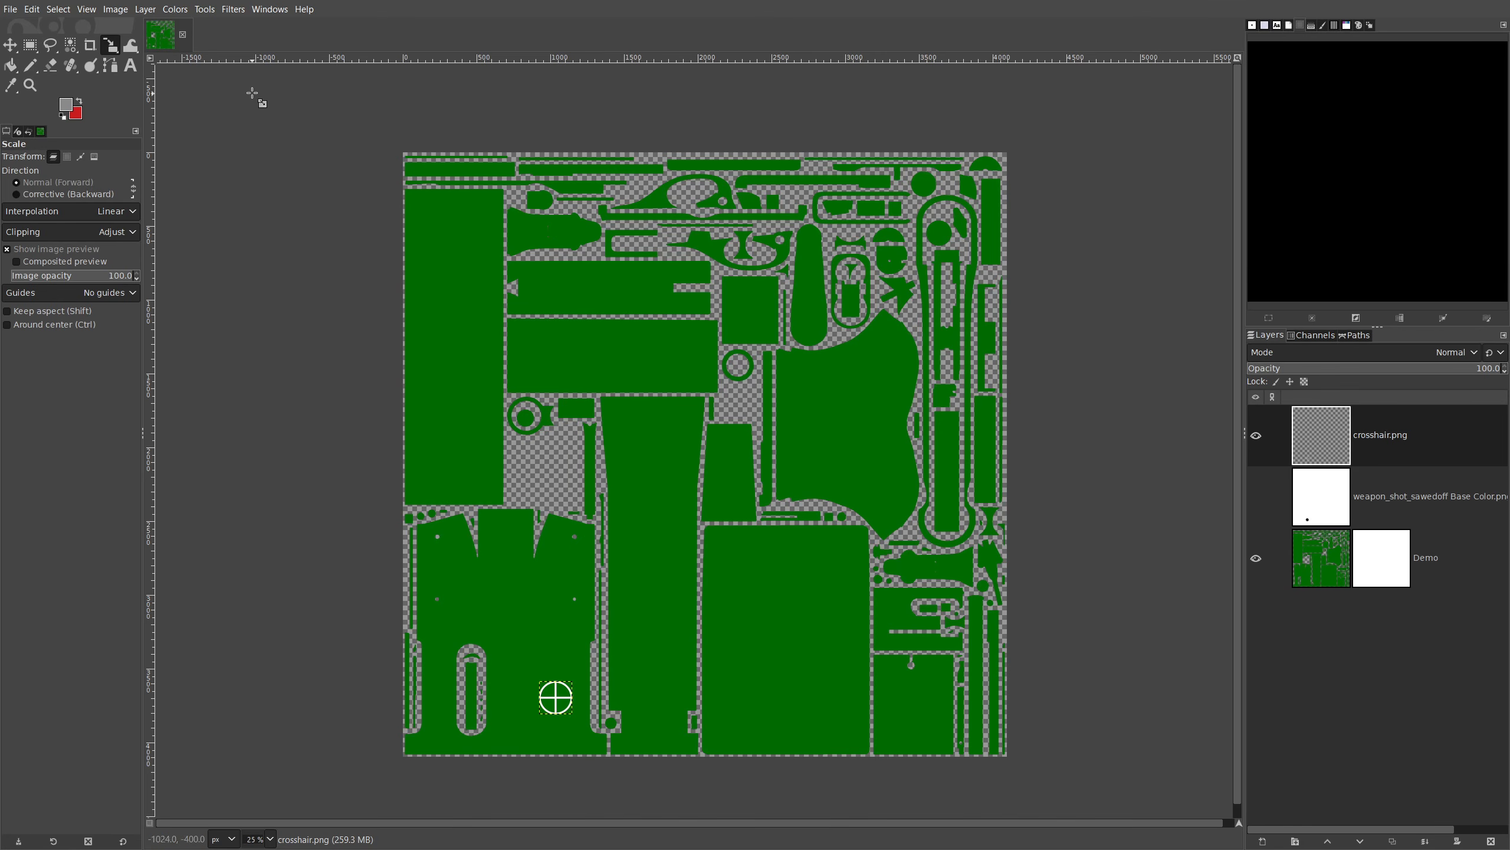
Expand the crosshair layer to the image size and select only the crosshair shape by color with an inverted selection.
click(145, 9)
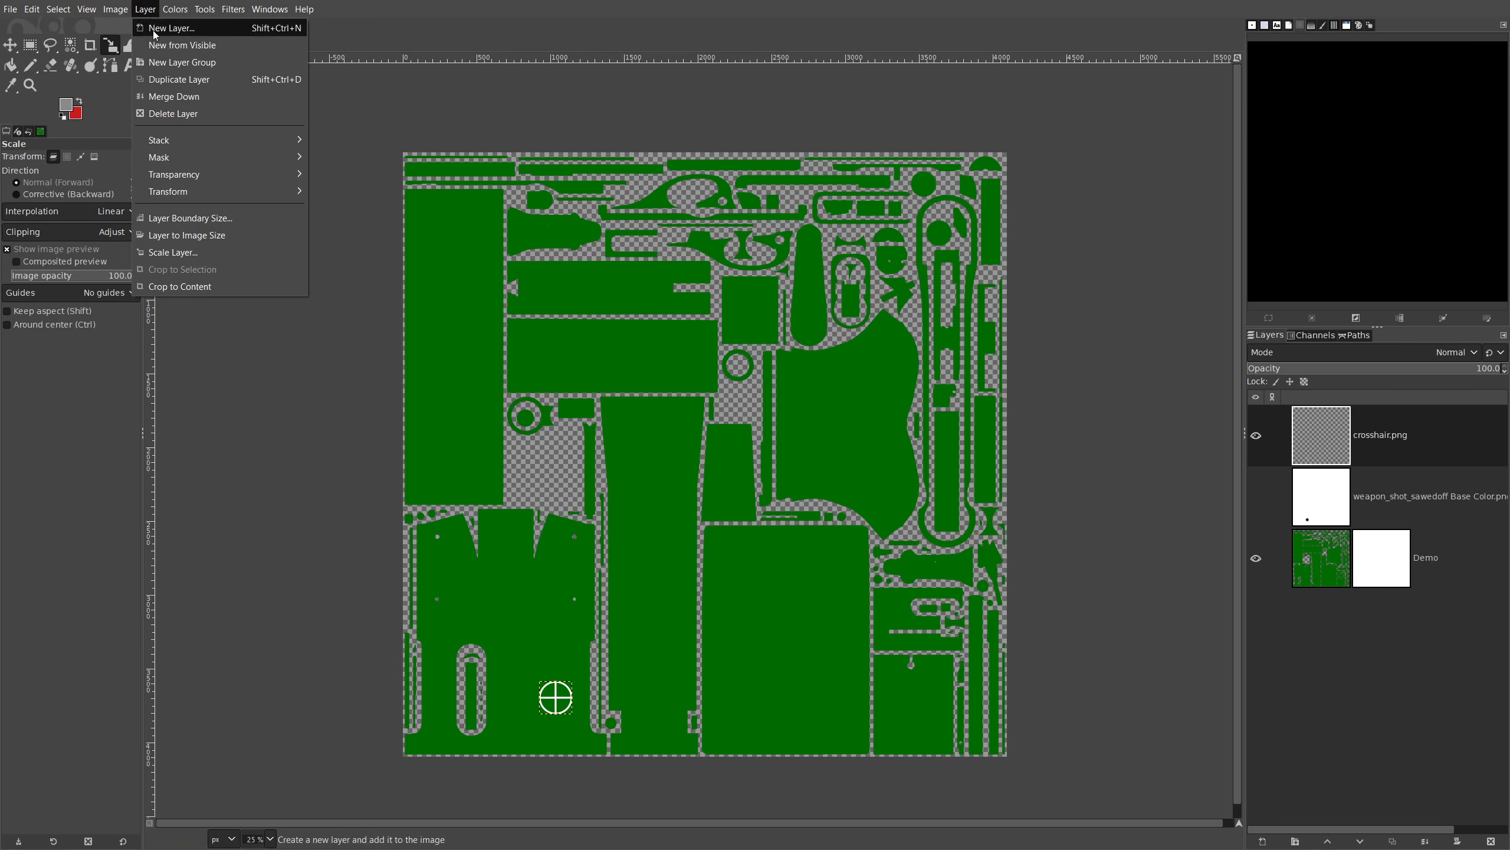
click(200, 239)
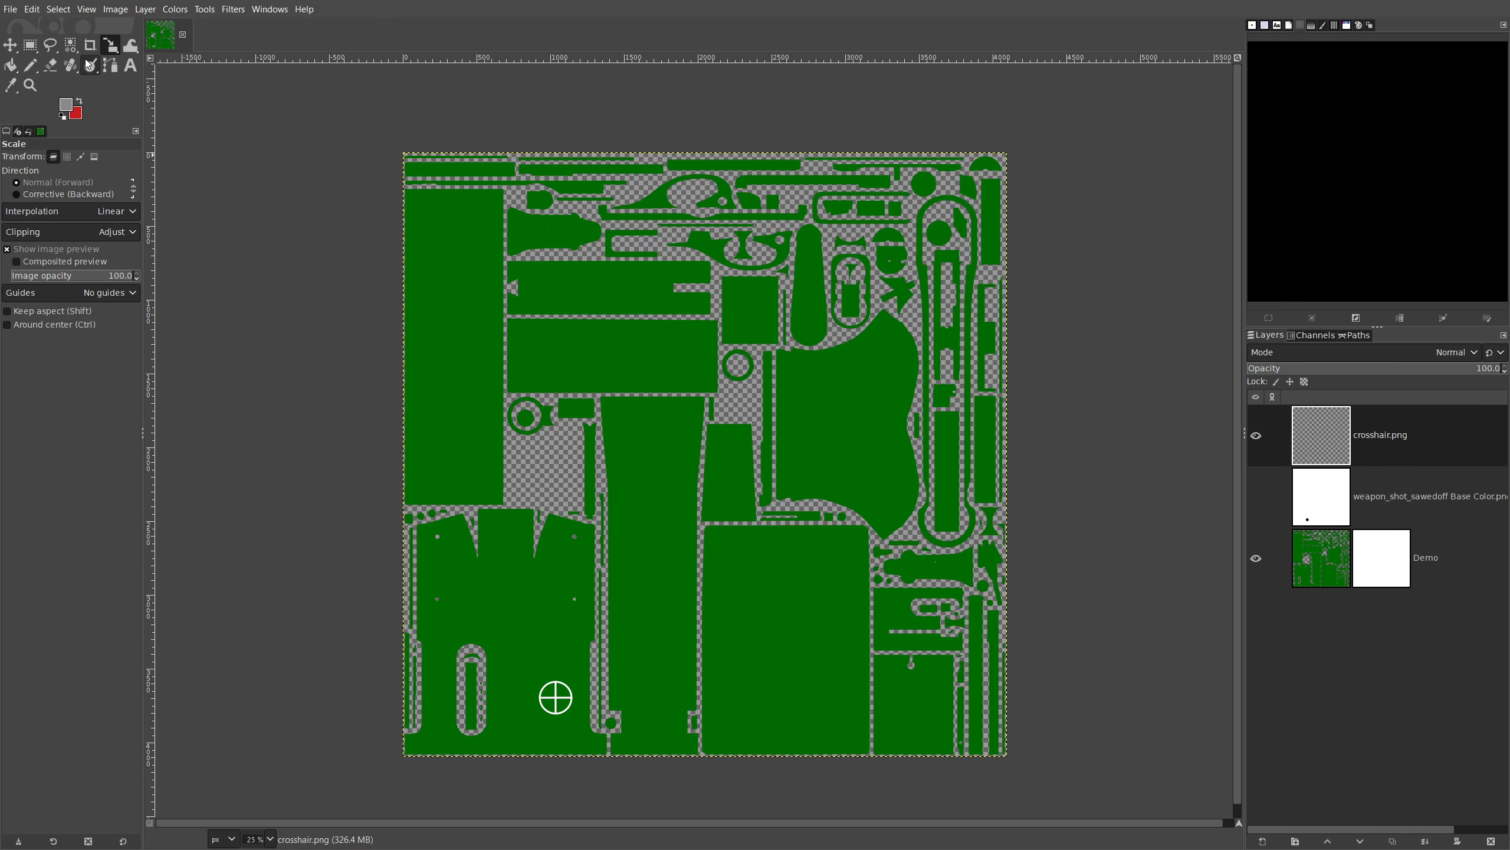
key(shift+o)
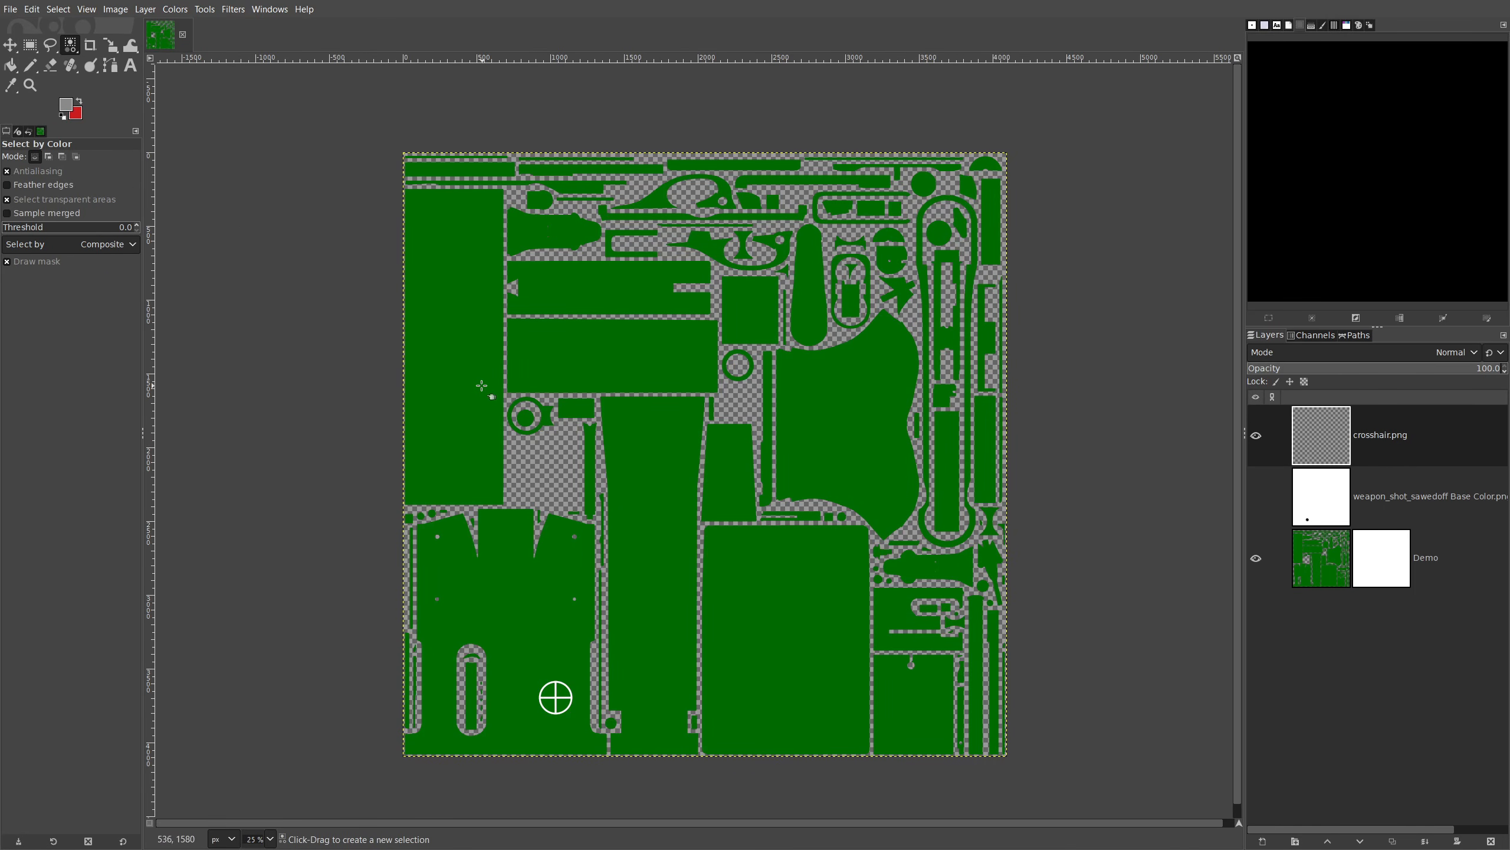
click(551, 551)
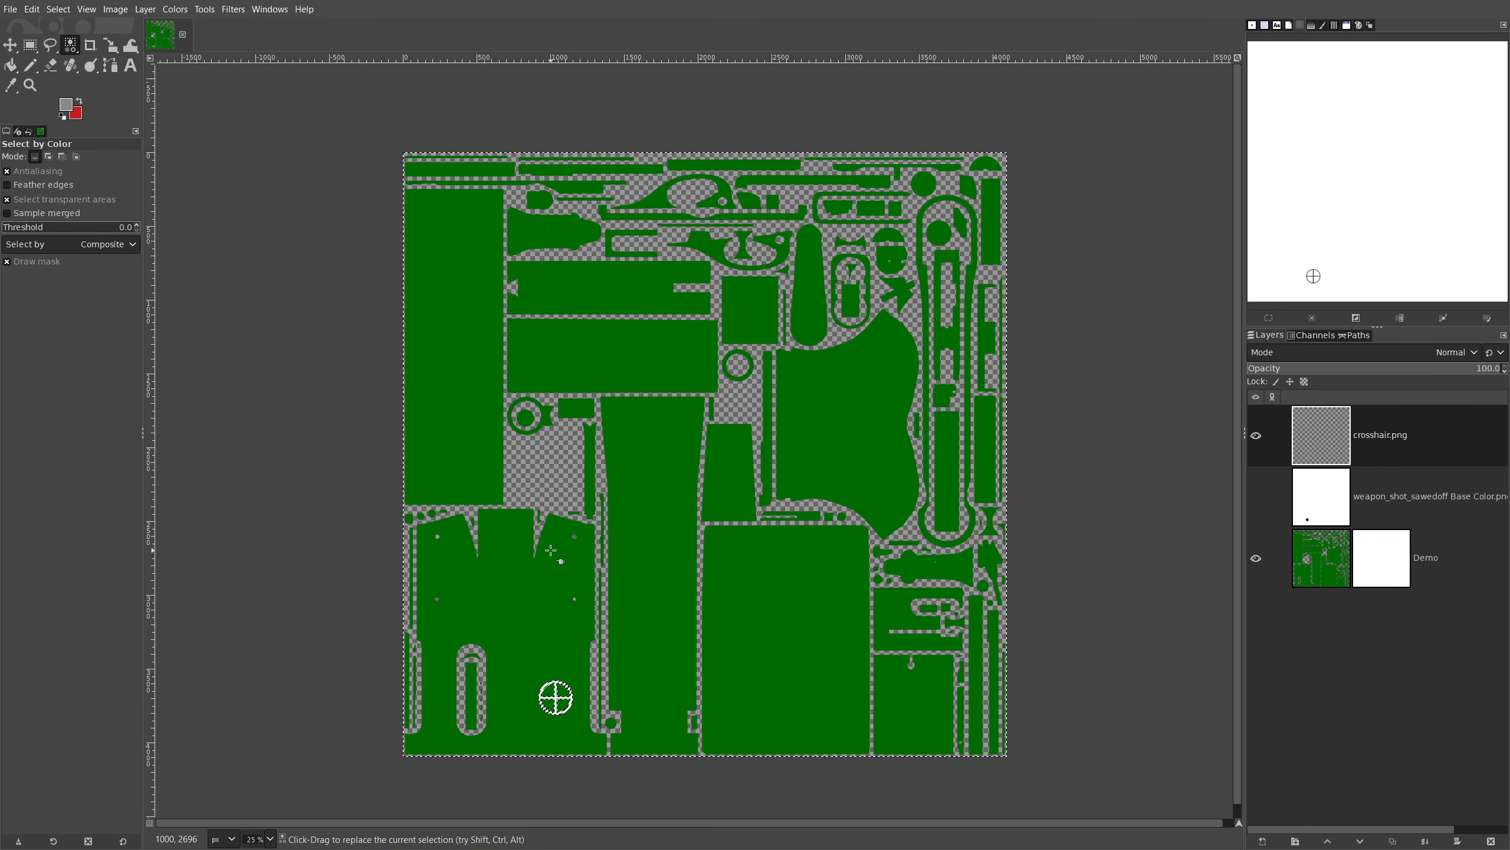
key(ctrl+i)
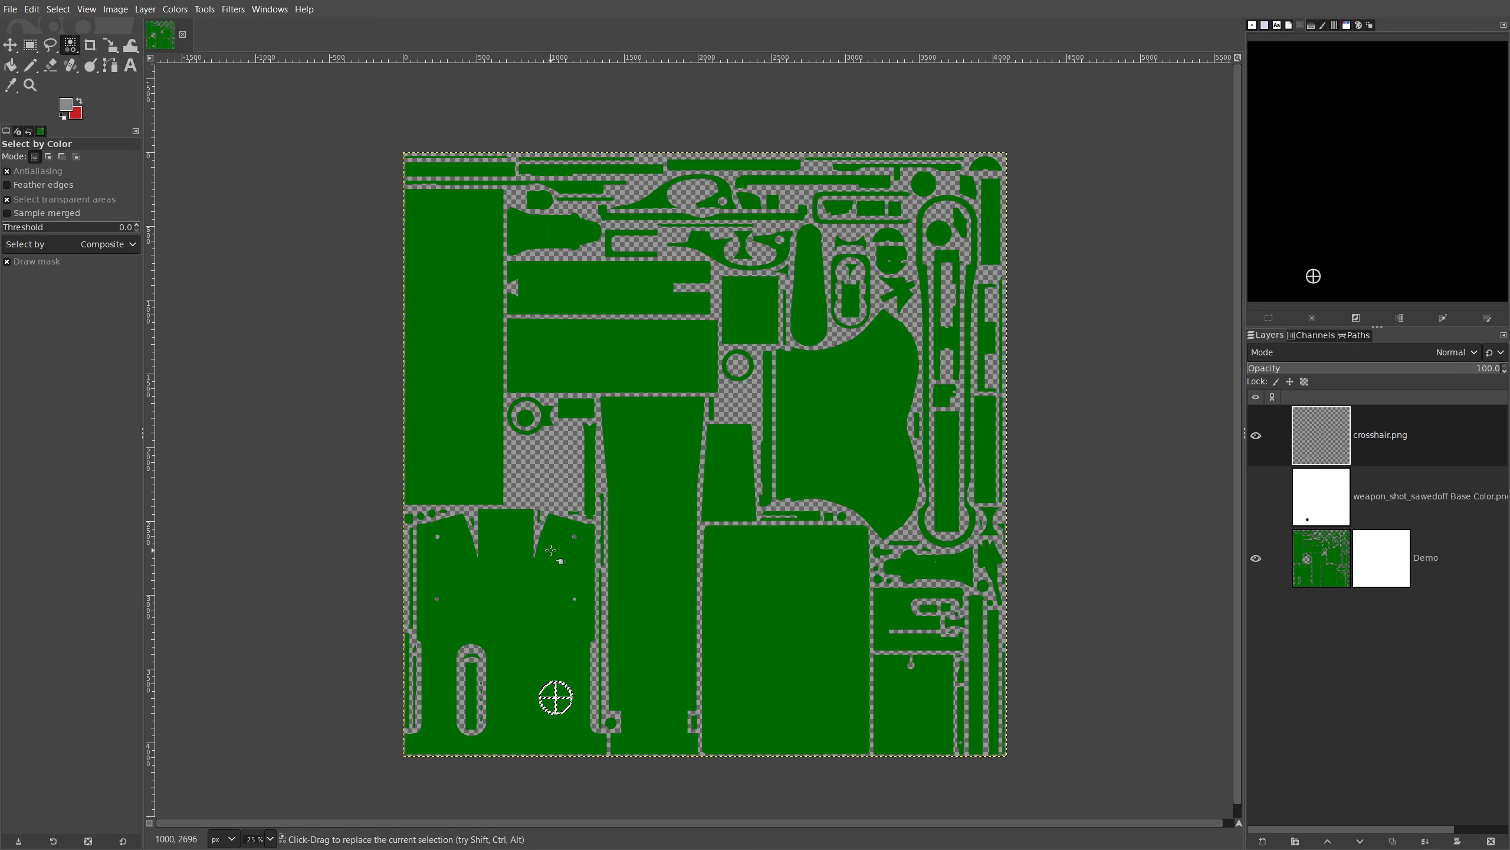
Hide the crosshair layer and make the Demo layer's mask the active editing target.
click(1257, 439)
click(1383, 568)
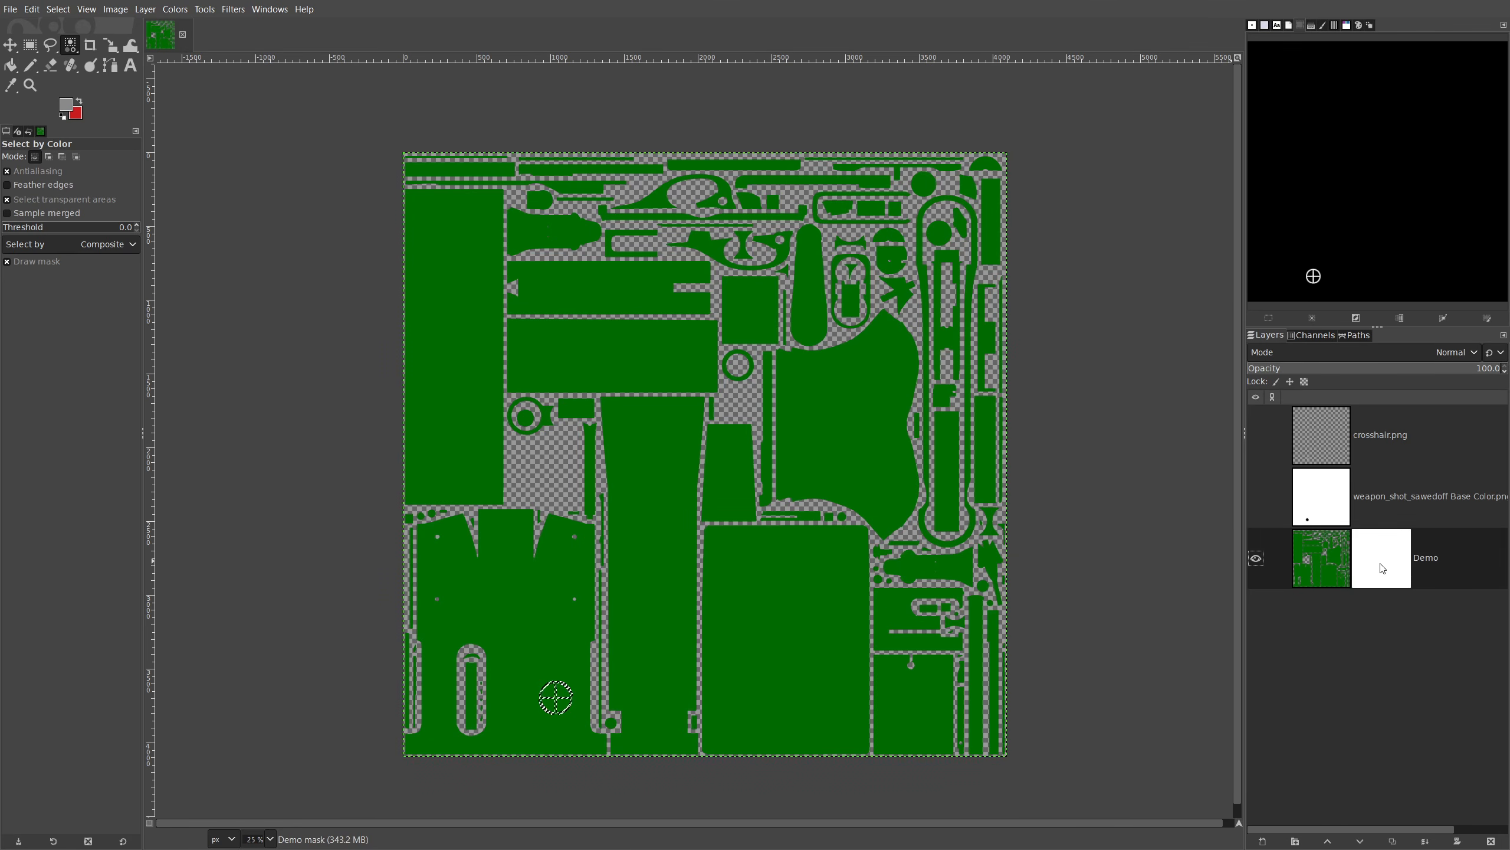
click(1334, 563)
click(1376, 565)
click(1326, 565)
click(1377, 566)
Fill the crosshair selection on the Demo mask with light grey adadad using Bucket Fill.
click(66, 106)
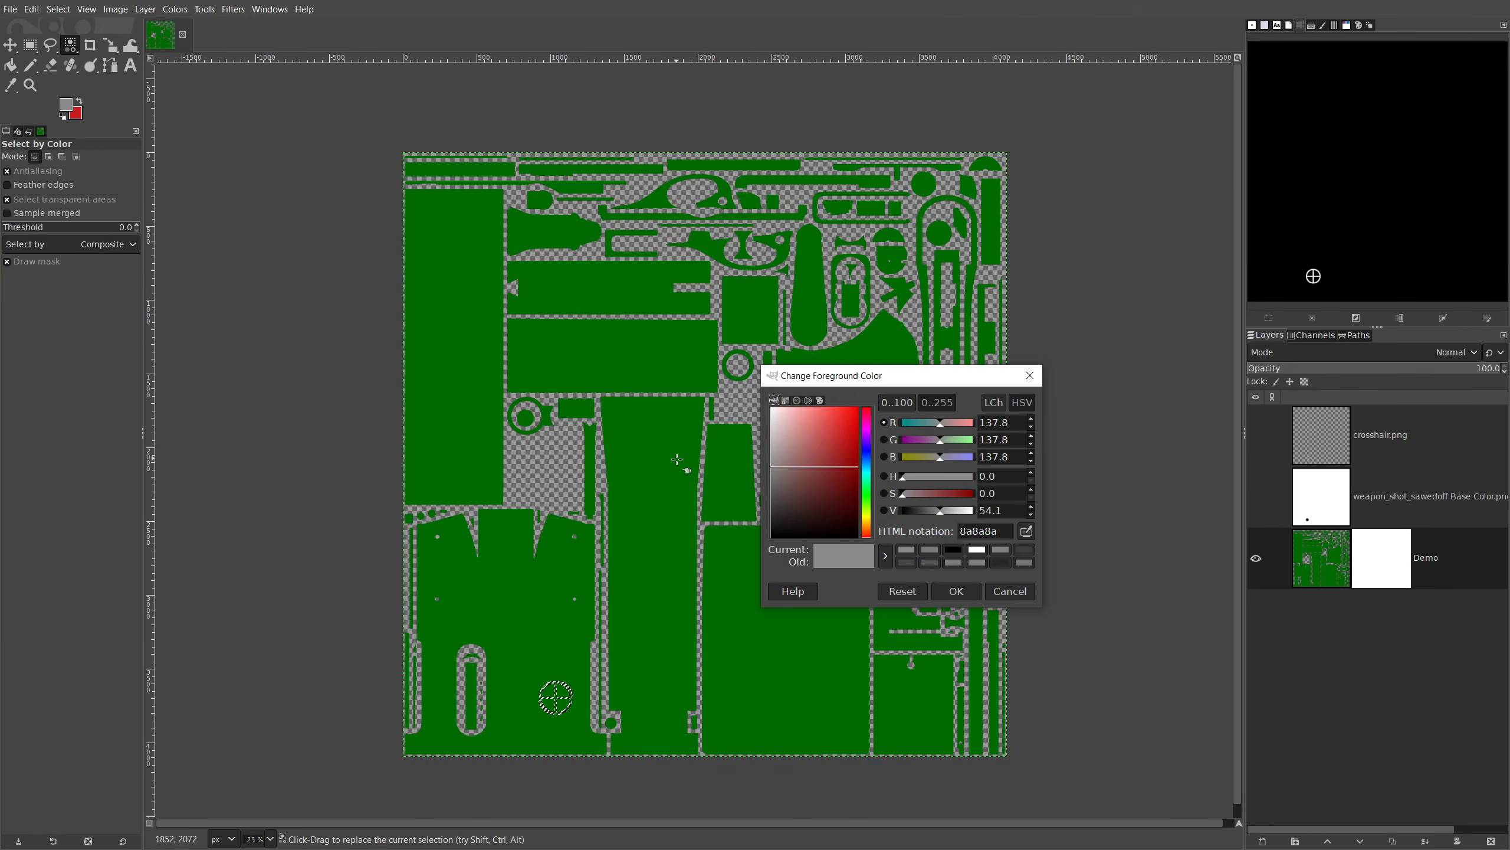
drag(772, 468, 761, 450)
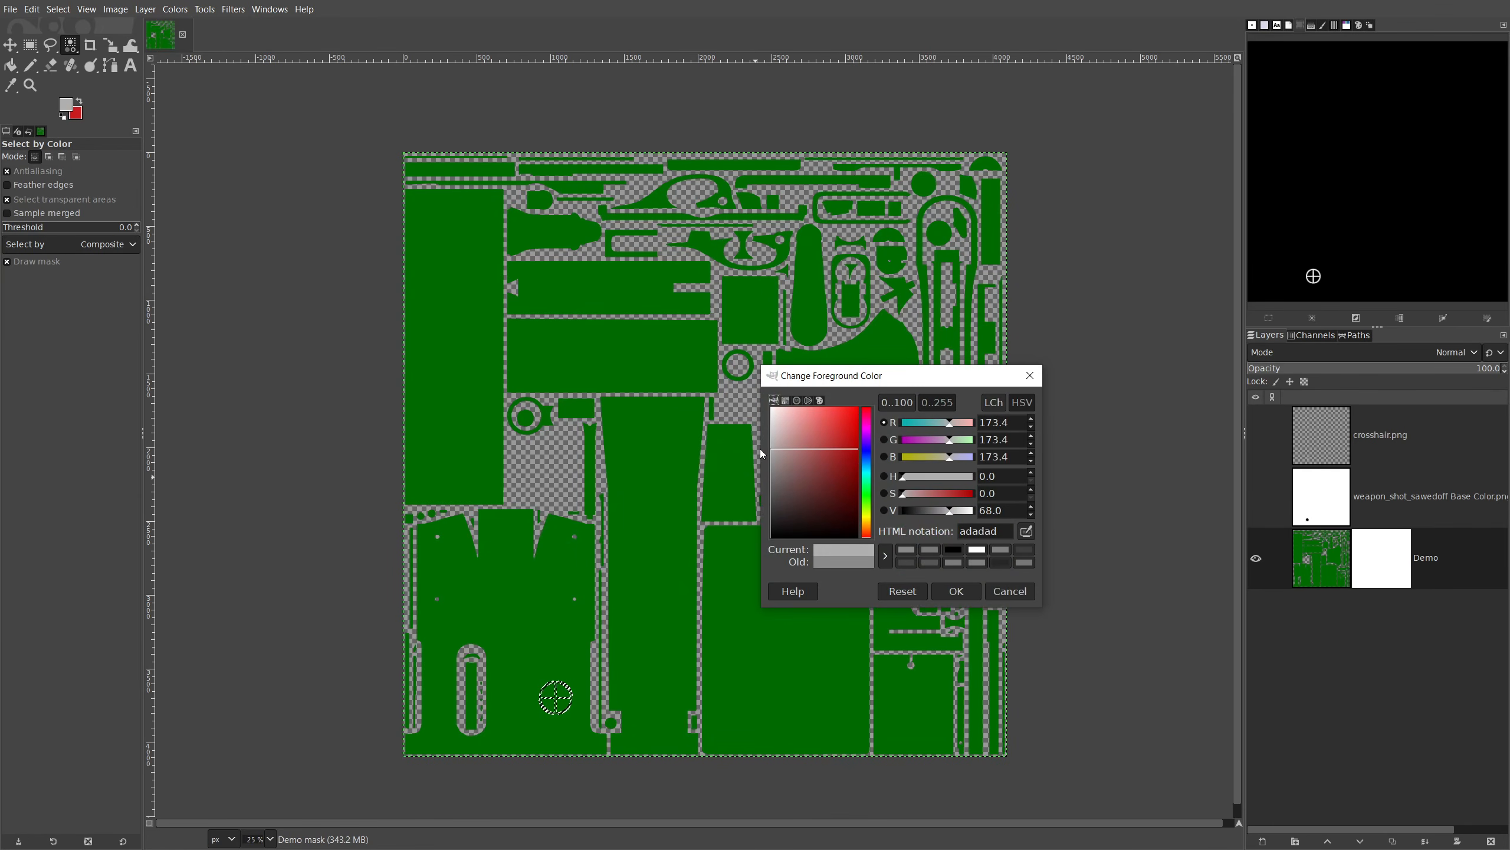
click(956, 590)
click(13, 68)
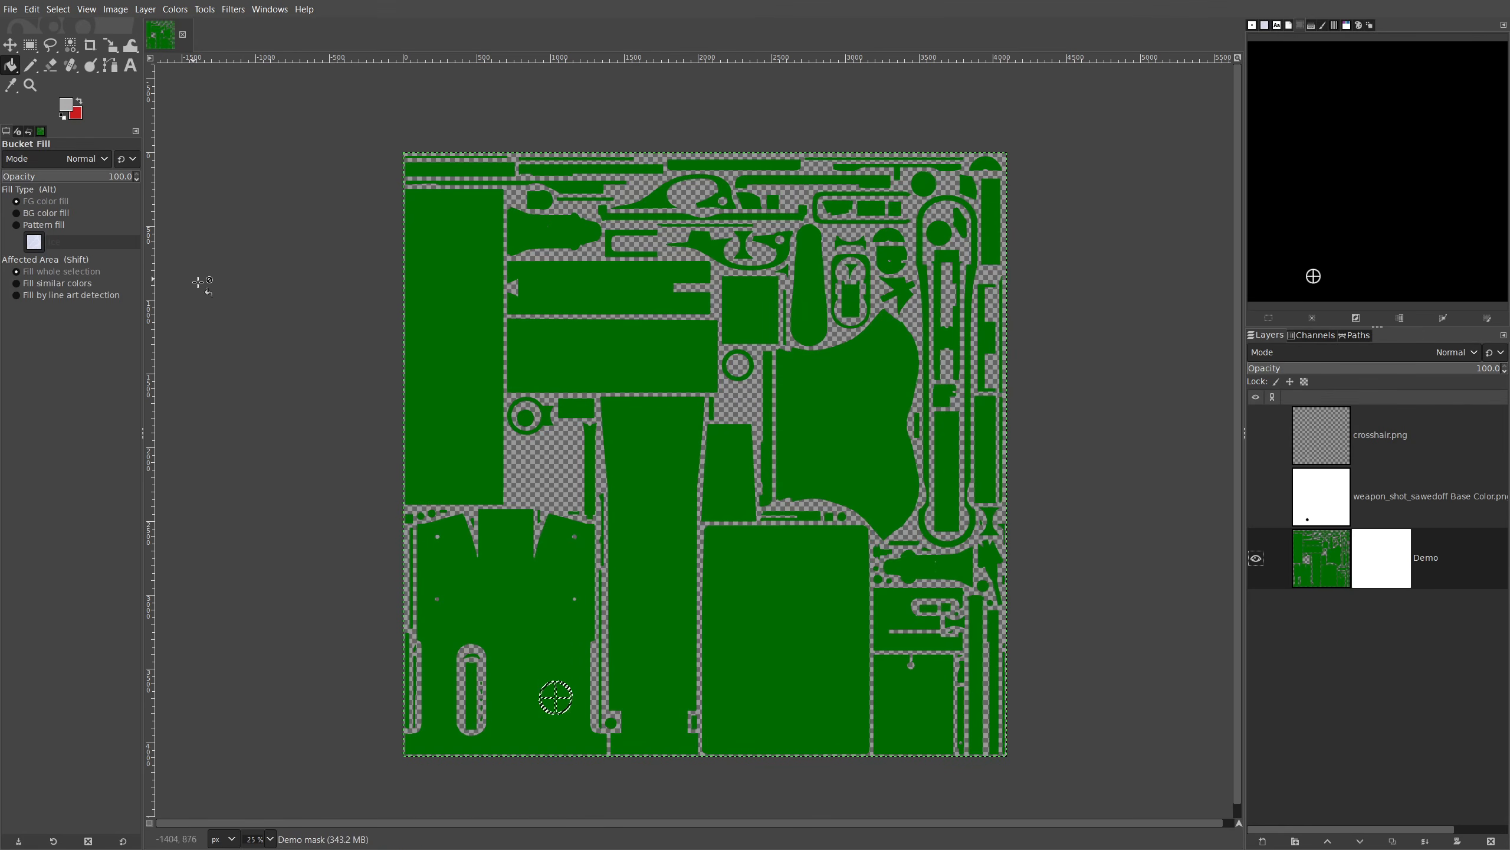
scroll(572, 731, up, 4)
click(551, 630)
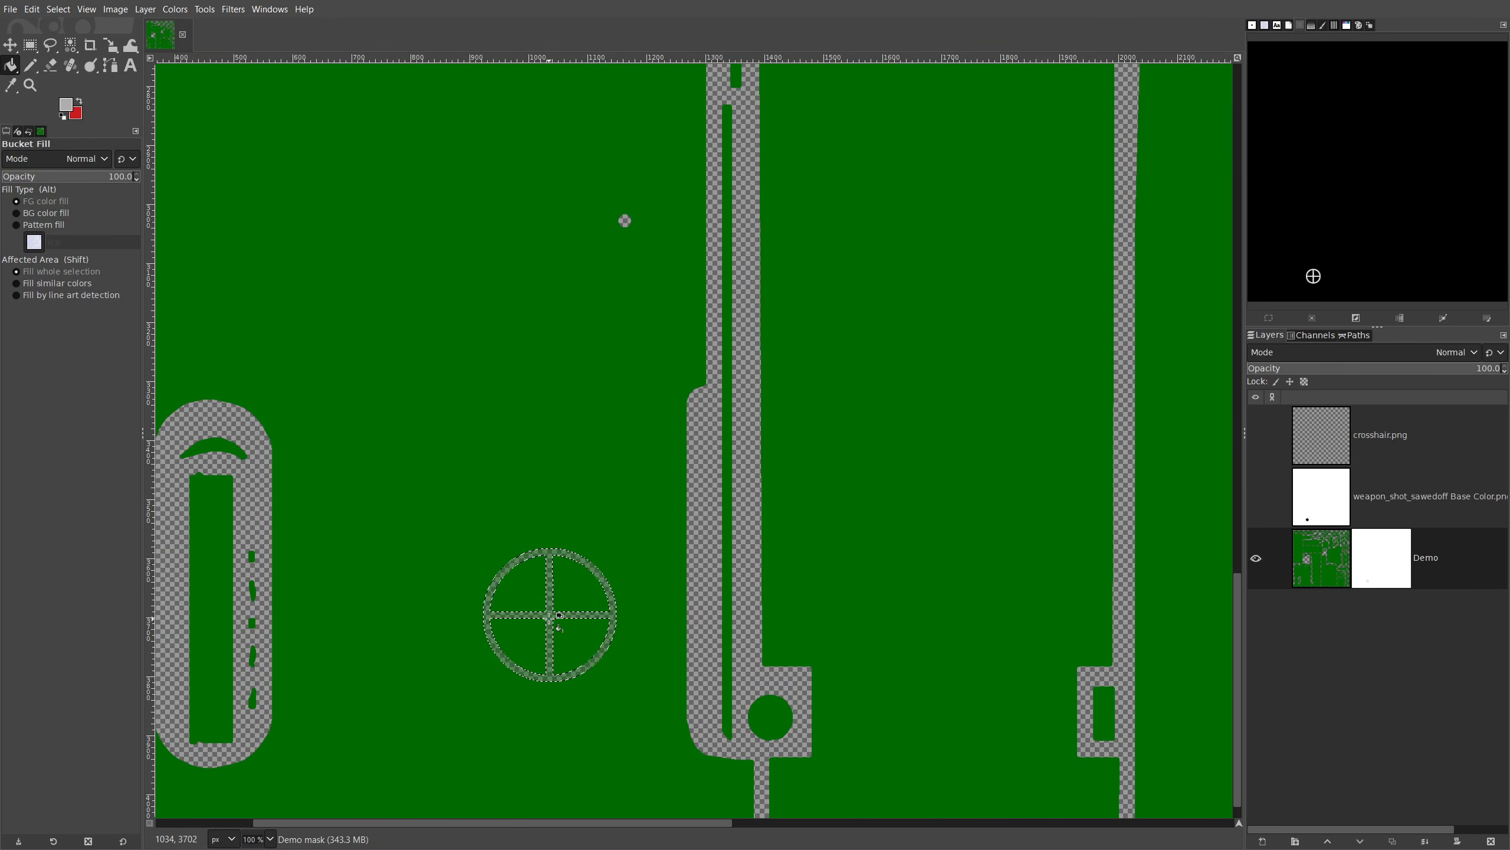
Invert the selection and fill the rest of the Demo mask with dark grey 454545.
click(706, 571)
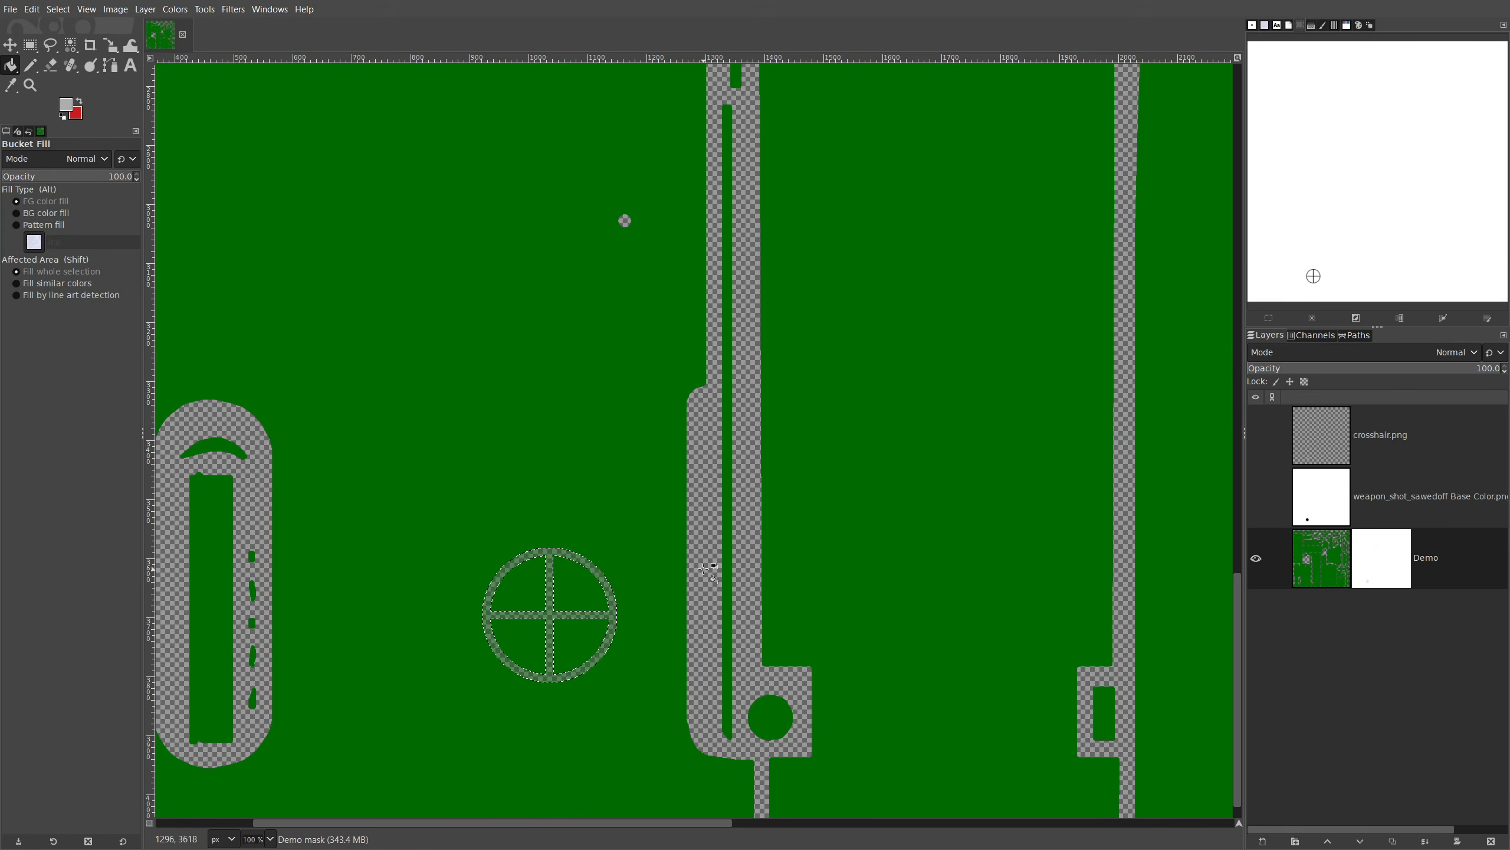
click(66, 110)
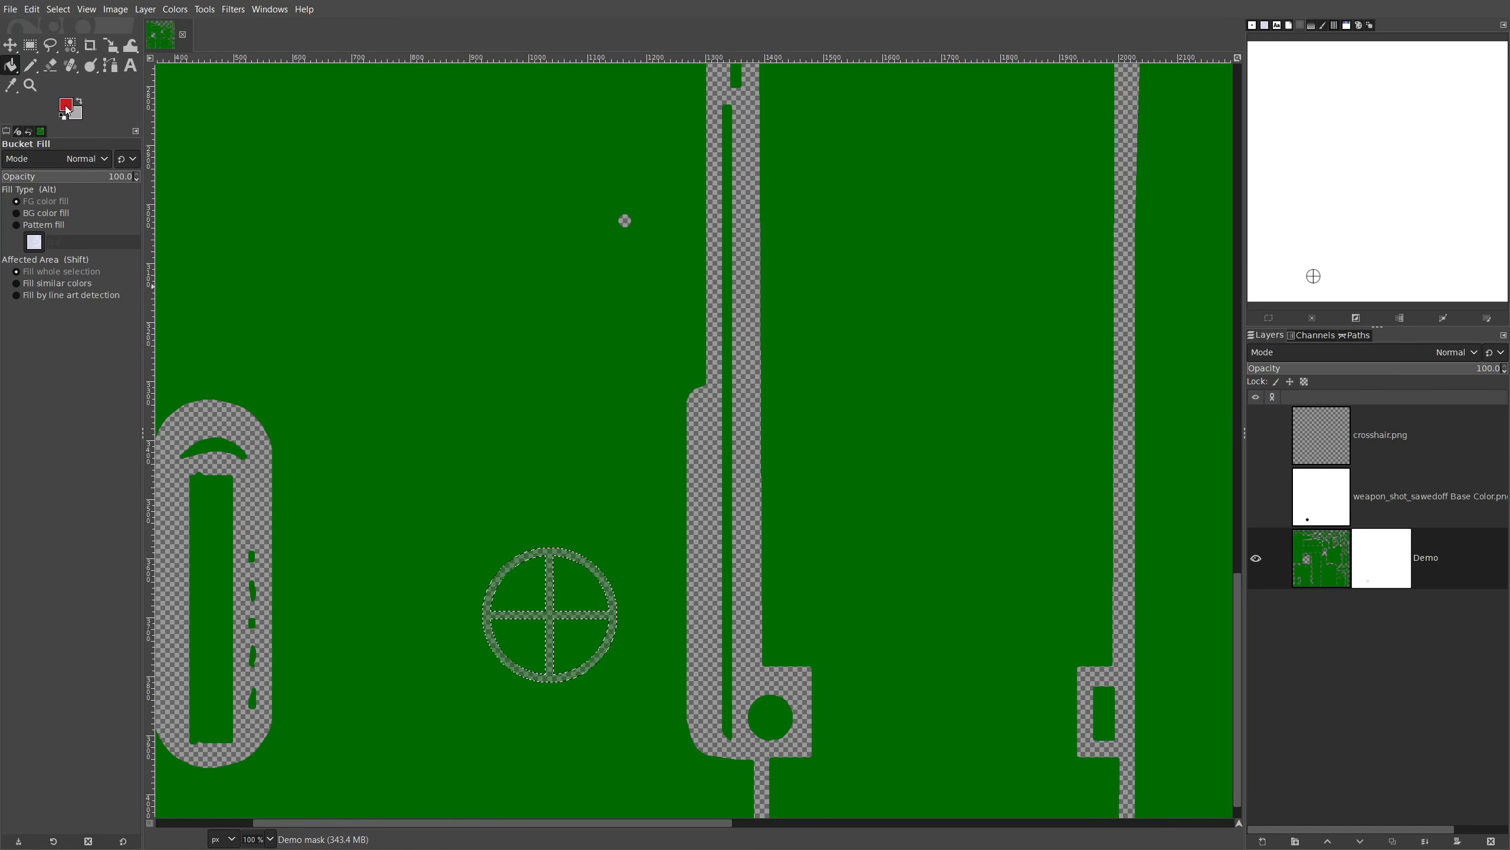
ctrl+click(738, 502)
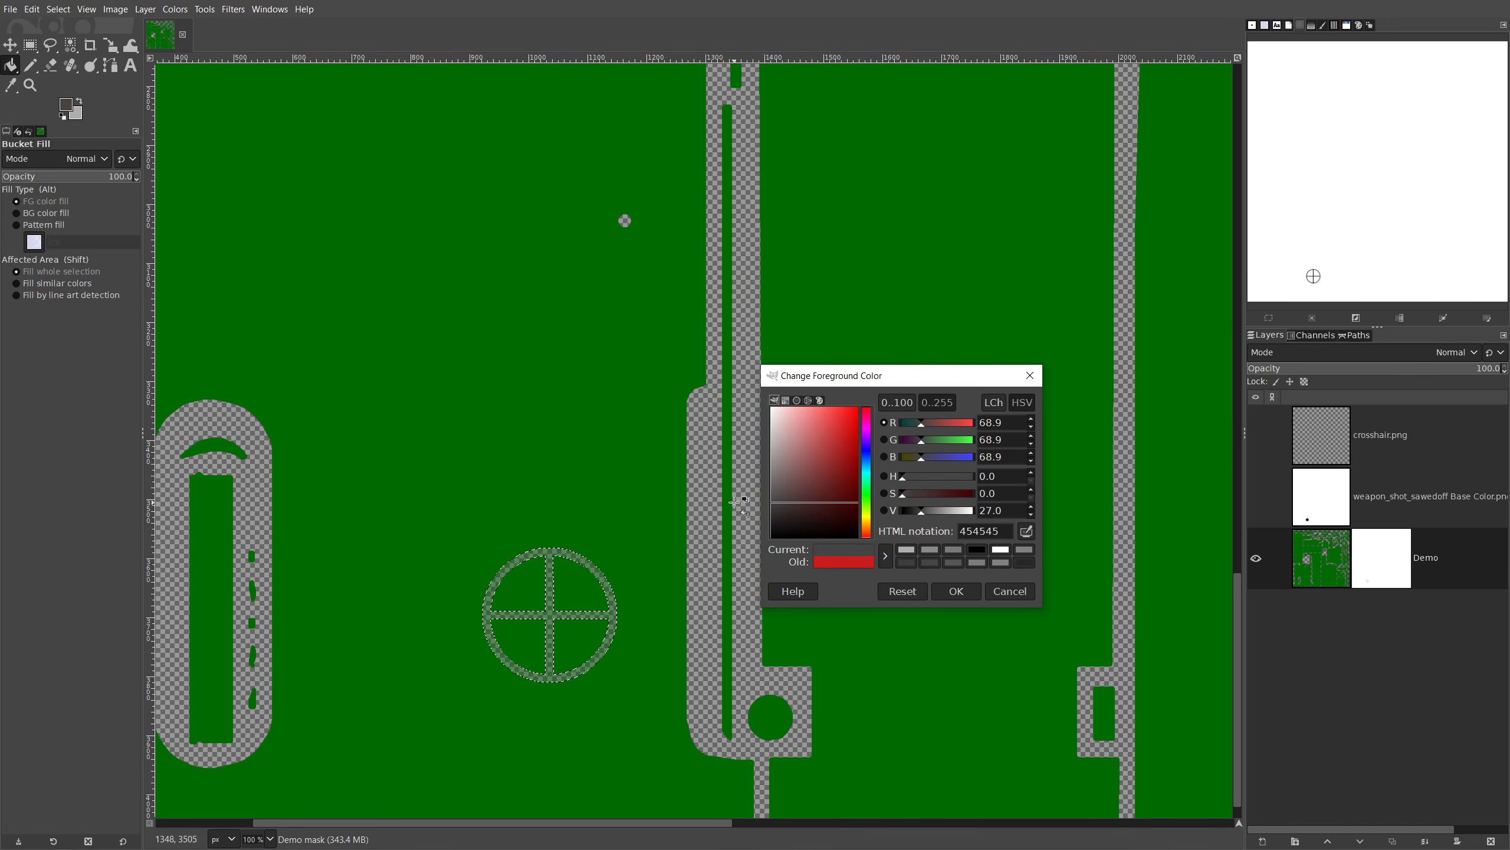
click(956, 590)
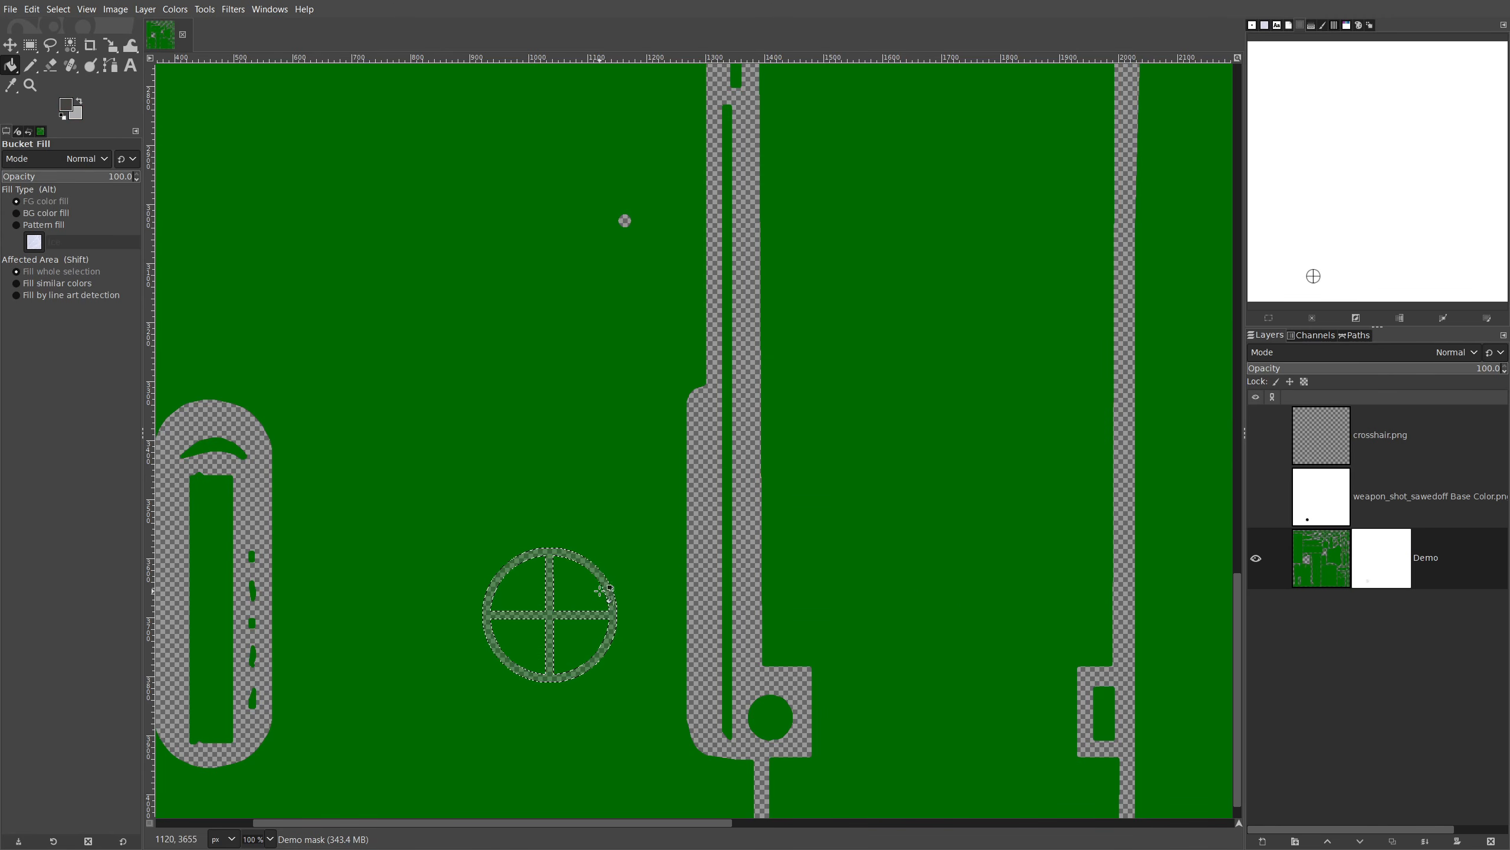
click(639, 560)
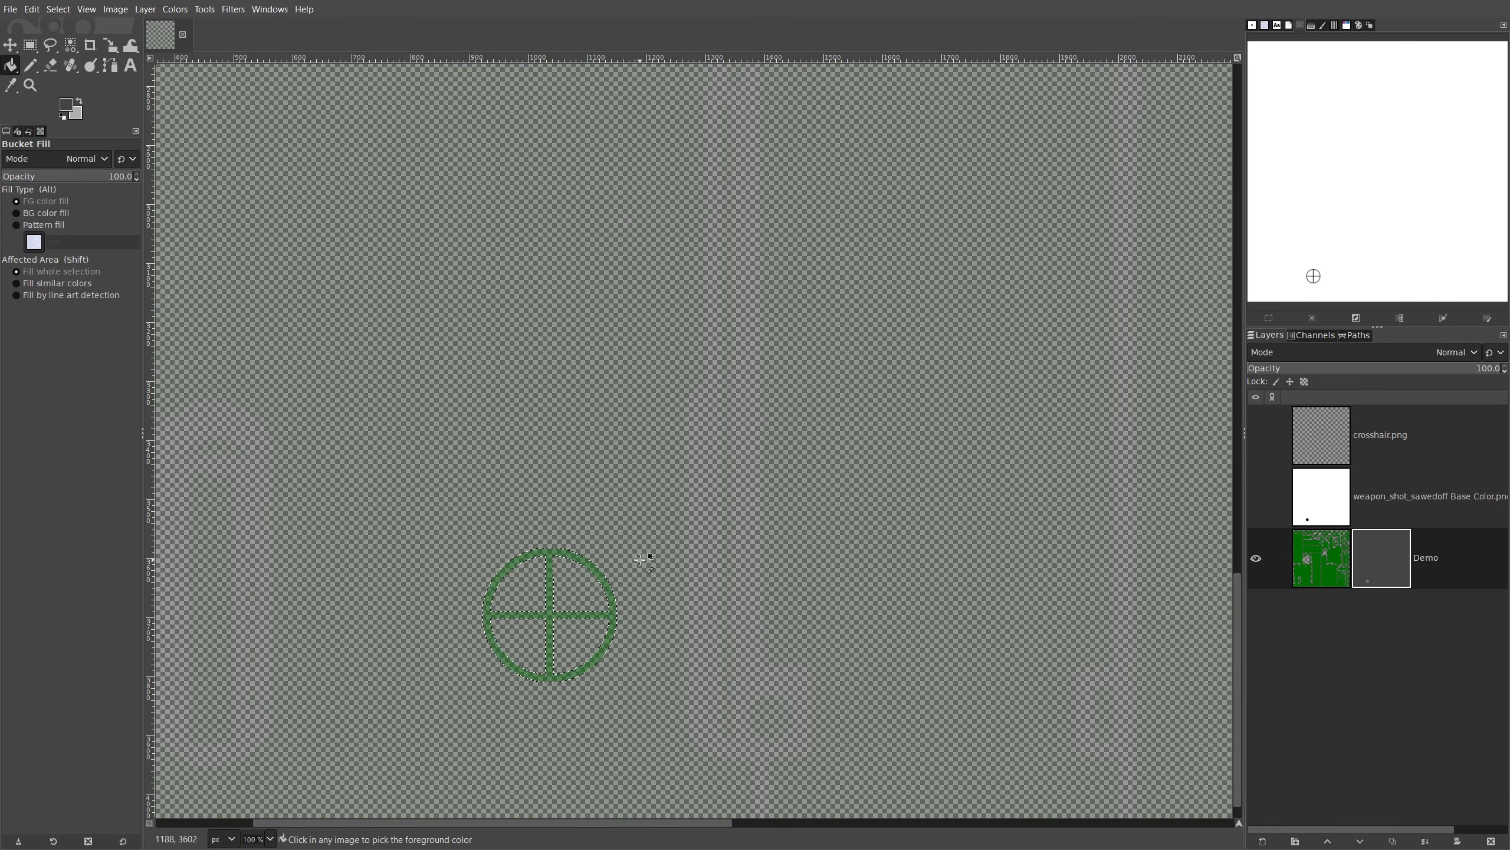
scroll(637, 560, down, 4)
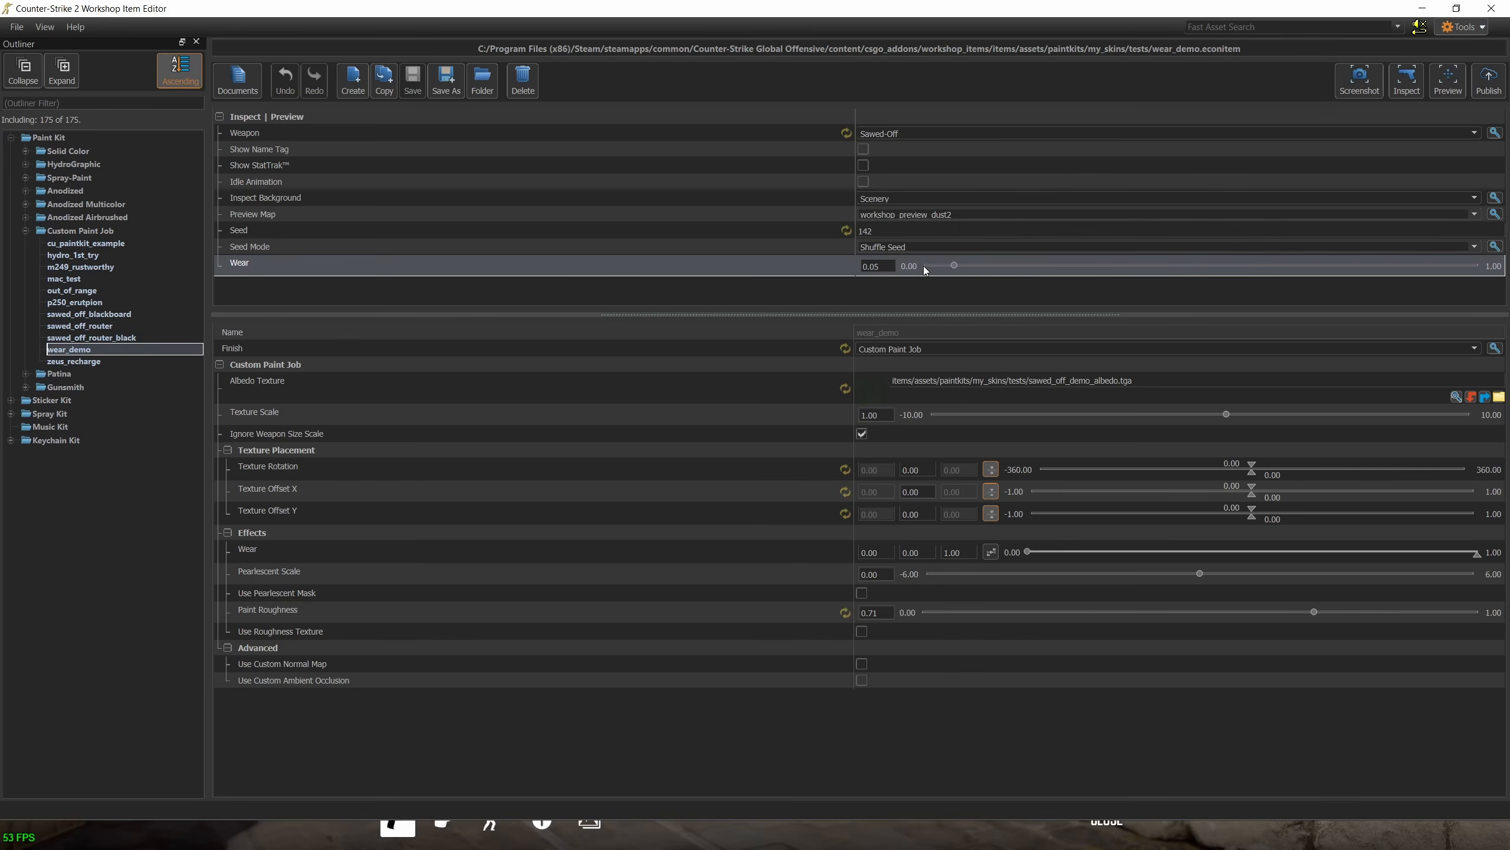
Switch to the Counter-Strike 2 Workshop Item Editor and inspect the wear_demo Sawed-Off at high wear and at wear 0.4.
drag(922, 266, 1480, 267)
click(1405, 81)
text(0.4)
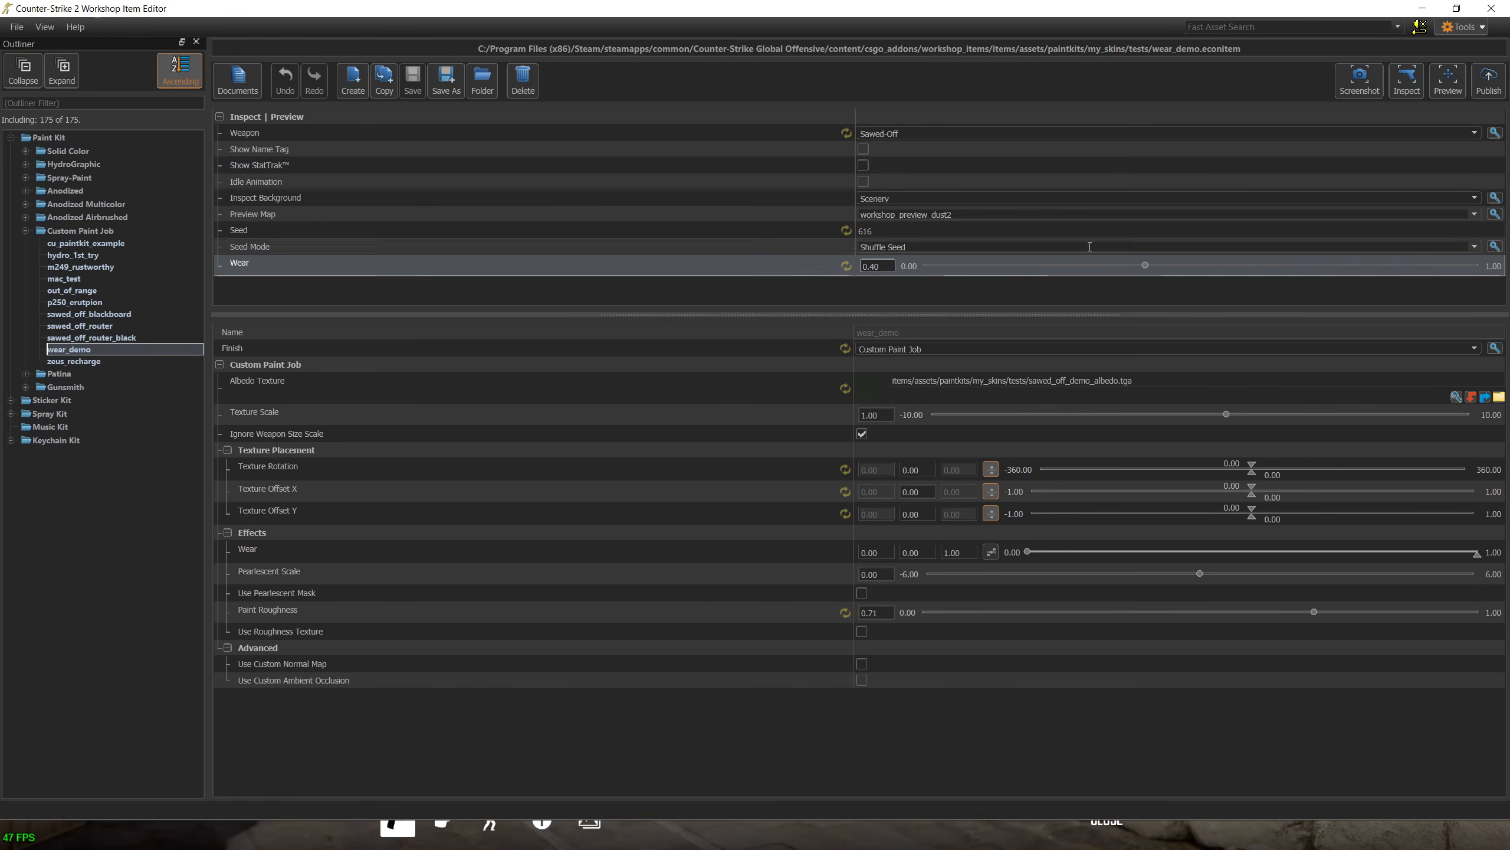
click(1402, 89)
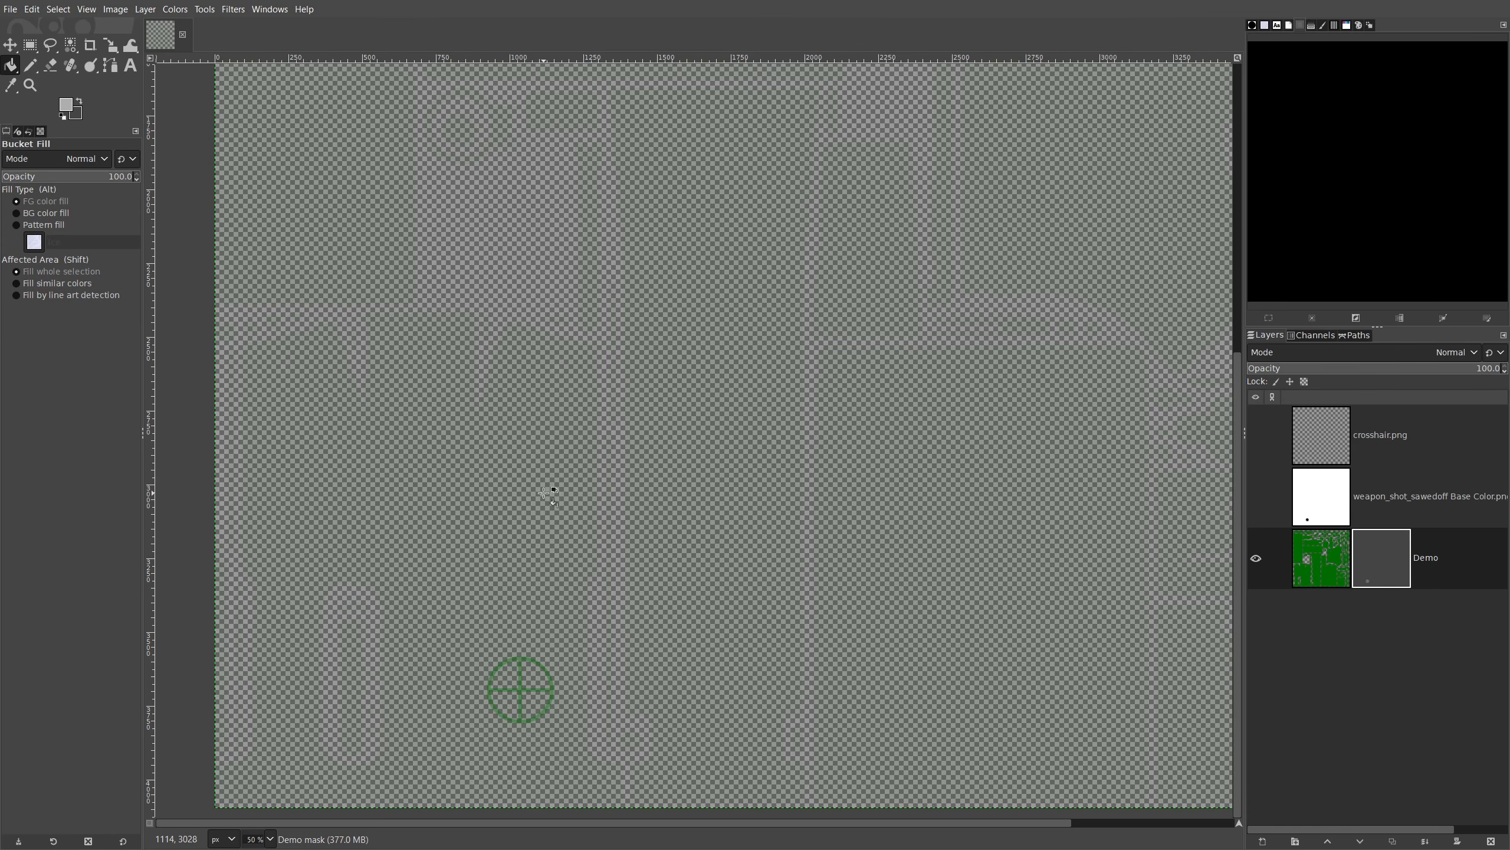
Switch to GIMP and paint dots and a short curved stroke above the crosshair on the Demo mask with the Pencil in c3c3c3.
click(66, 106)
drag(771, 442, 752, 437)
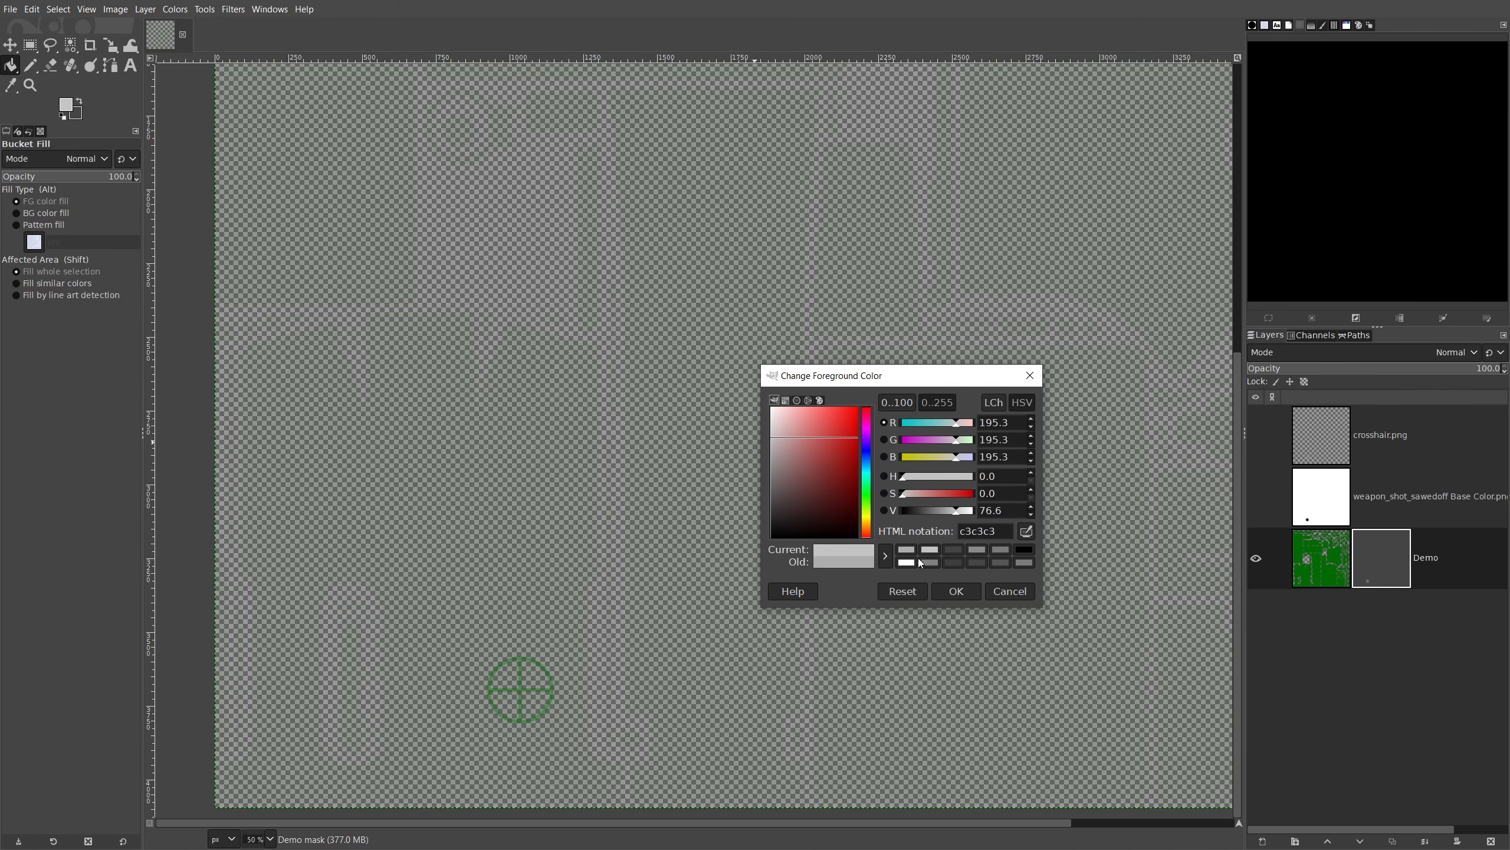
click(952, 590)
click(30, 66)
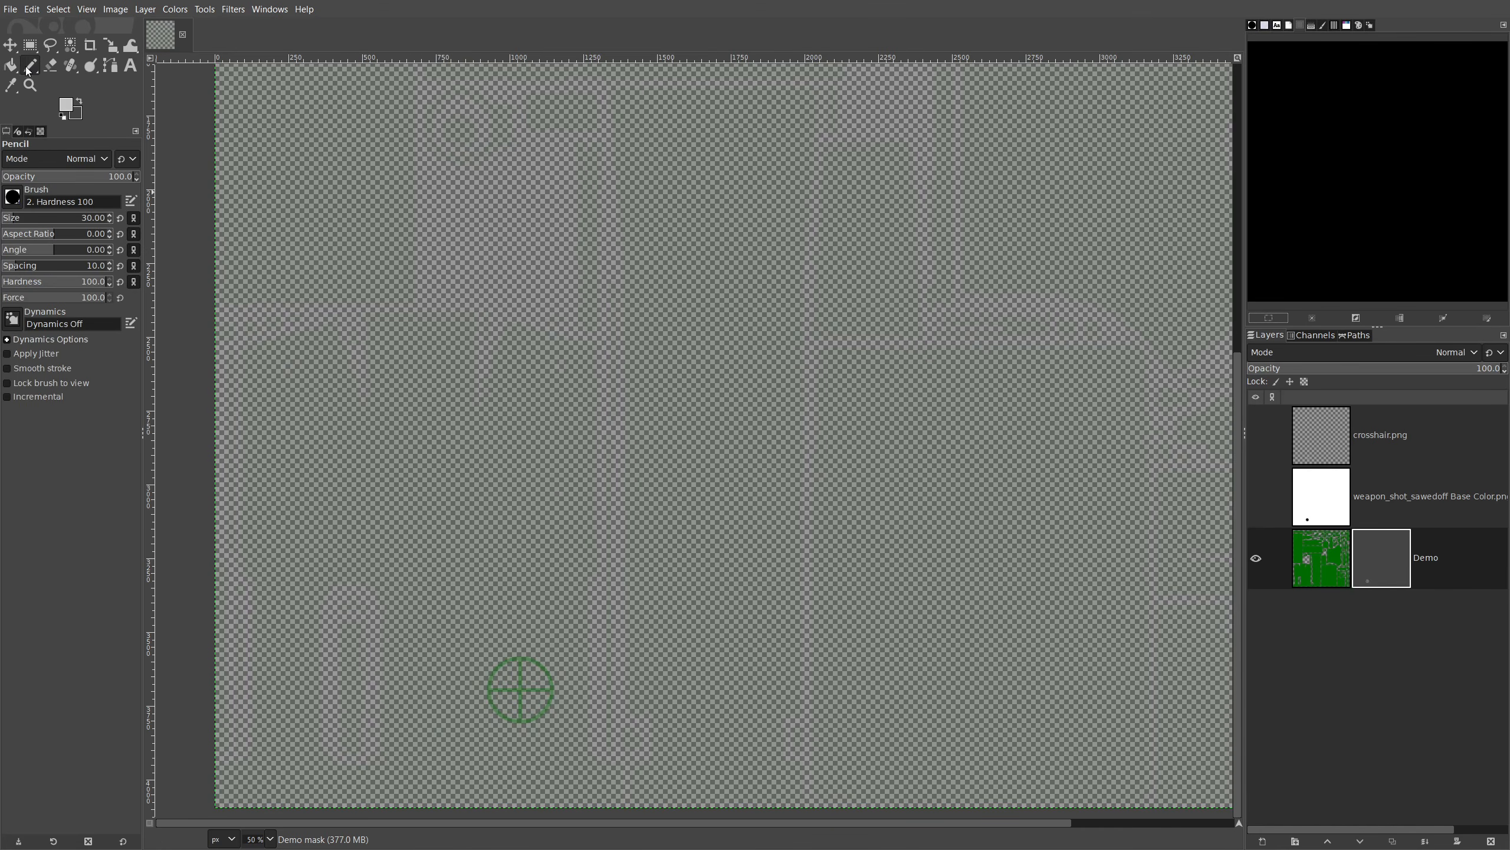
click(515, 624)
click(513, 597)
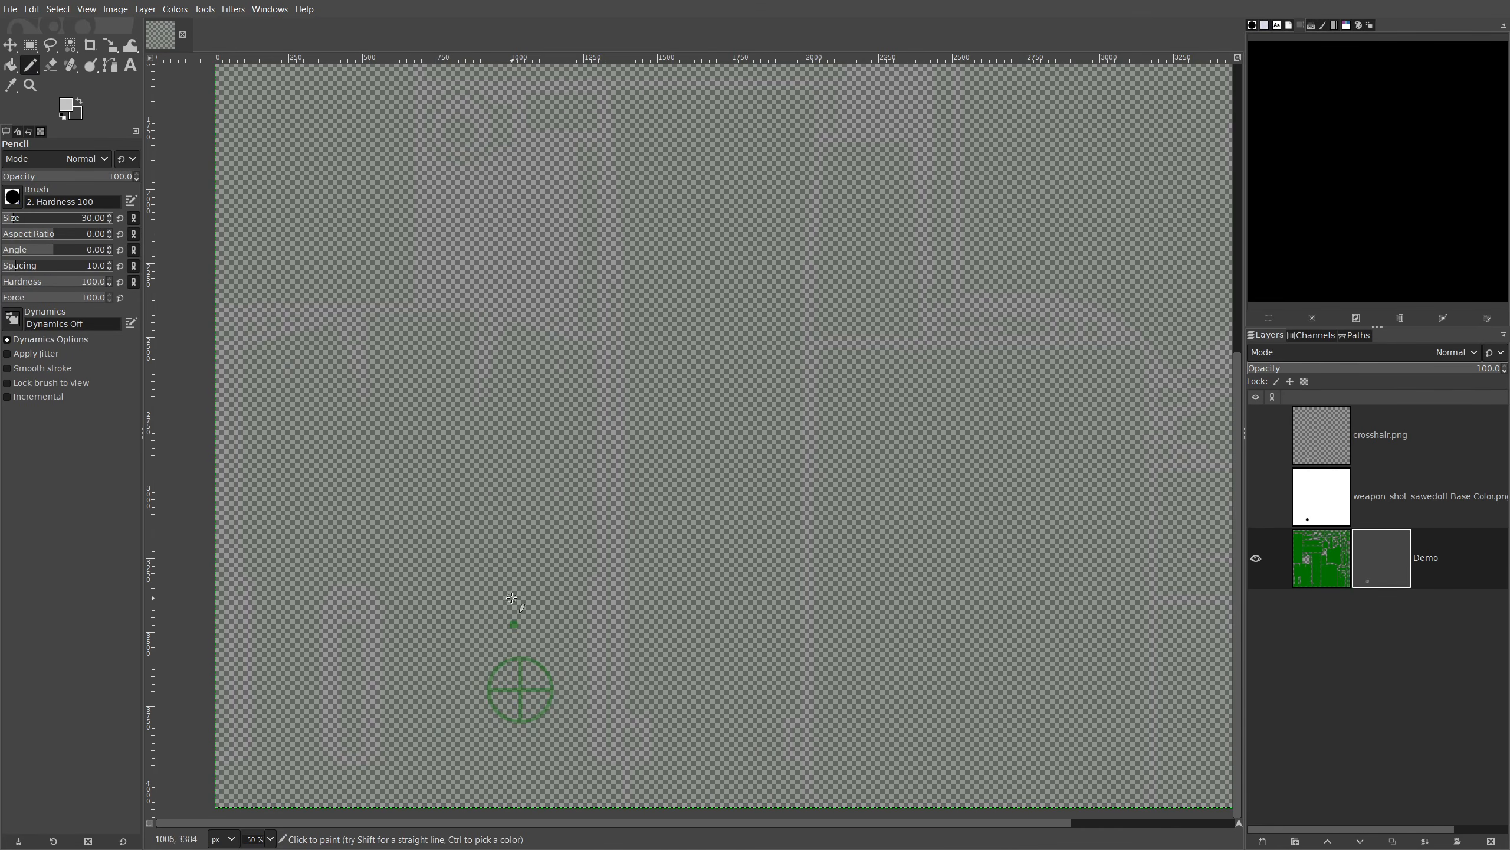
click(521, 612)
drag(537, 624, 545, 596)
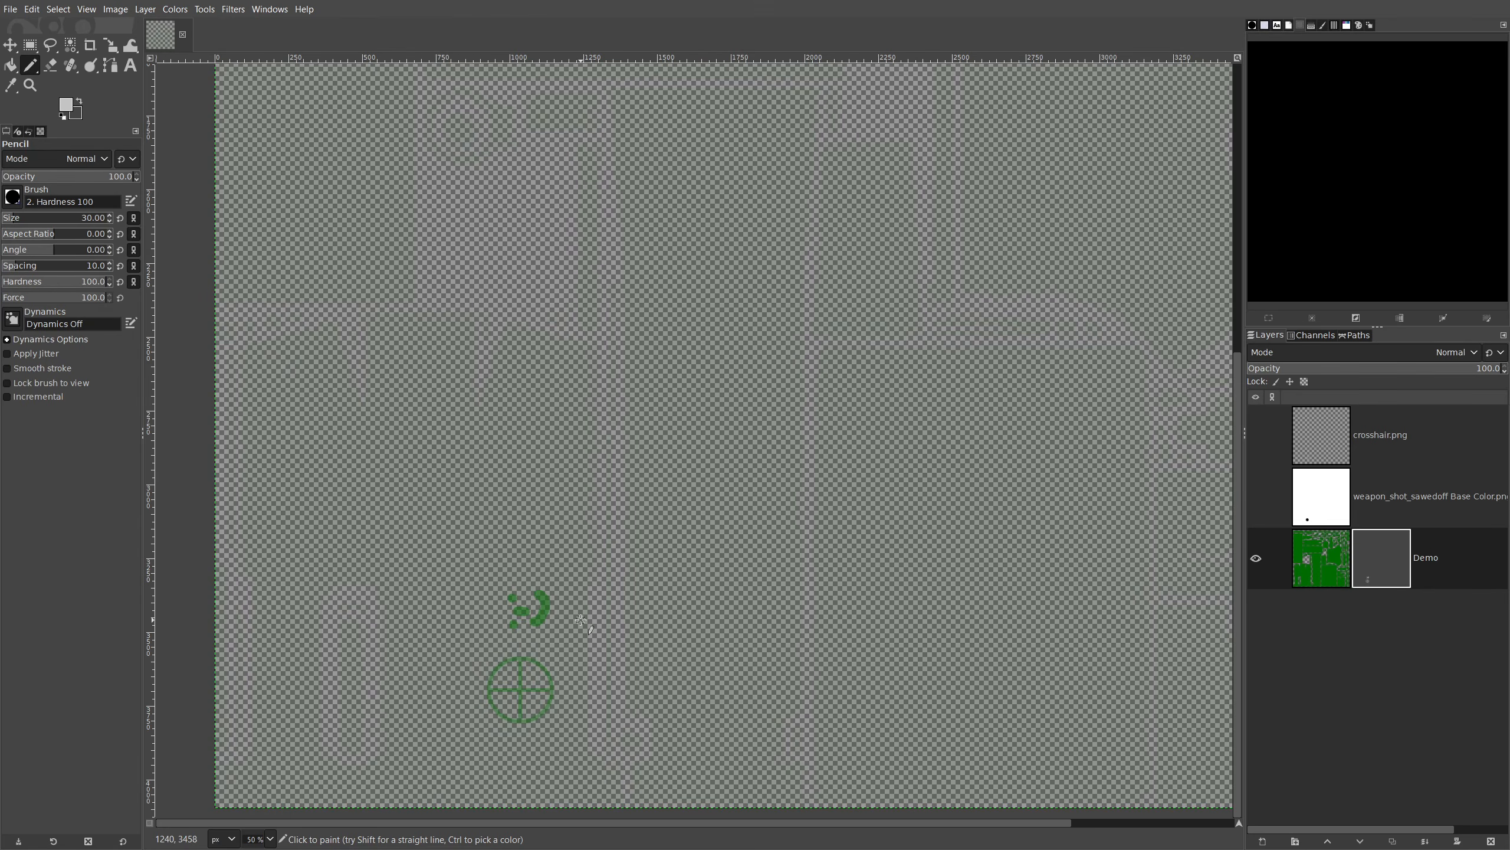